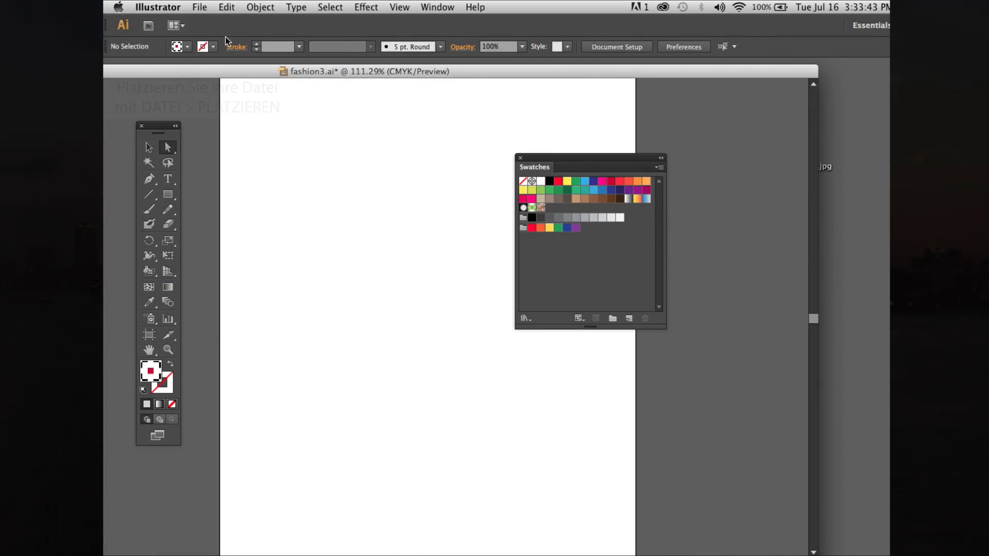
# Place the image figure.jpg from the Desktop onto the artboard
pyautogui.click(199, 7)
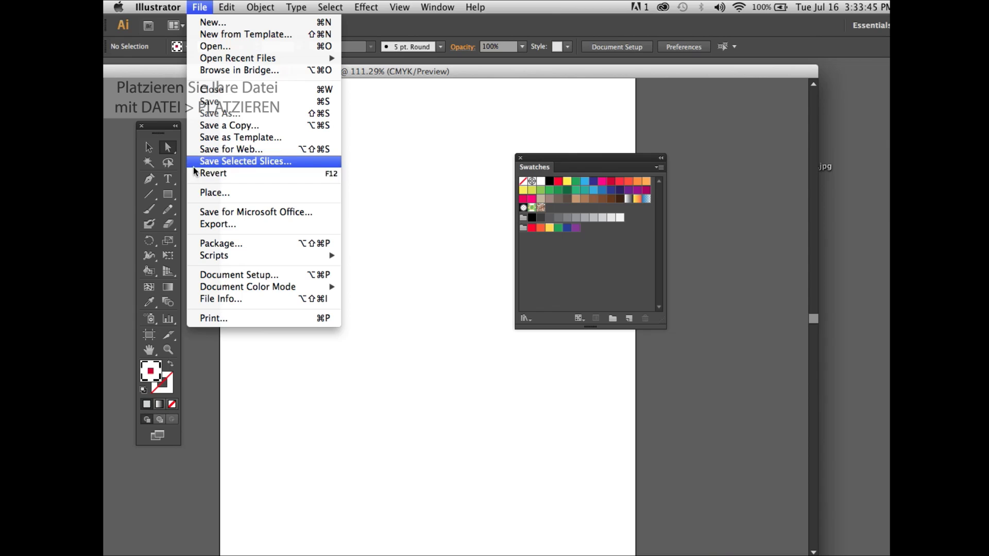
pyautogui.click(243, 193)
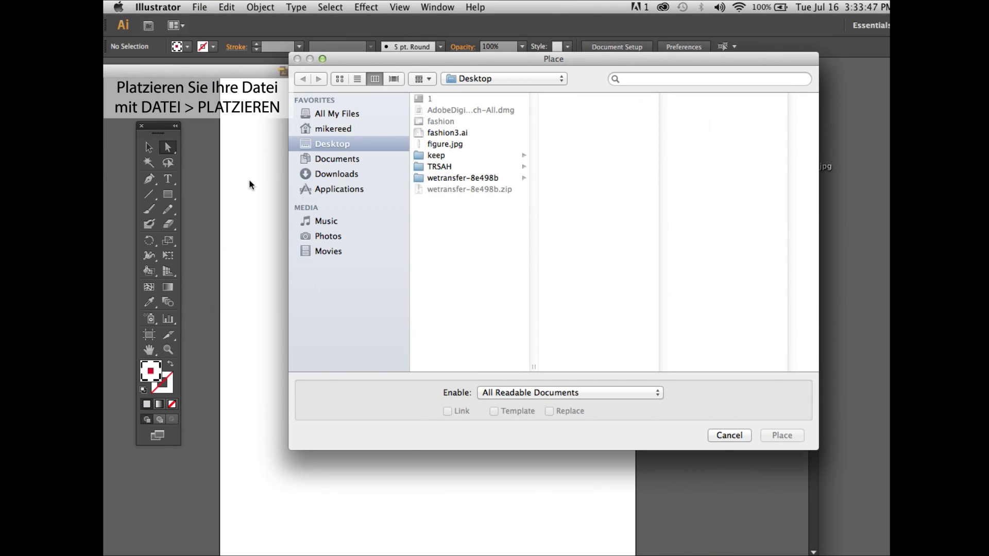
pyautogui.click(453, 144)
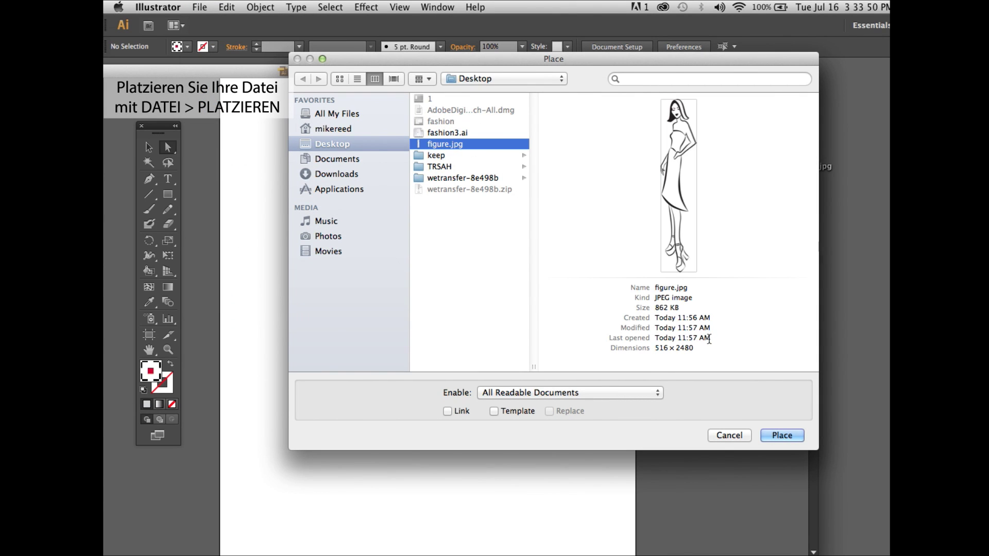
pyautogui.click(773, 435)
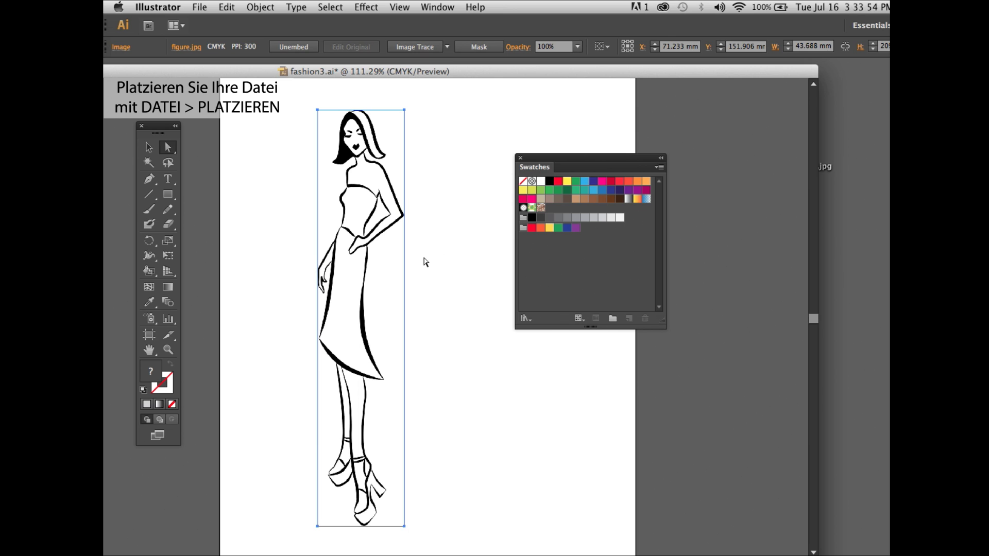
# Trace the placed figure with the Black and White Logo preset of Image Trace and turn on Ignore White
pyautogui.click(437, 6)
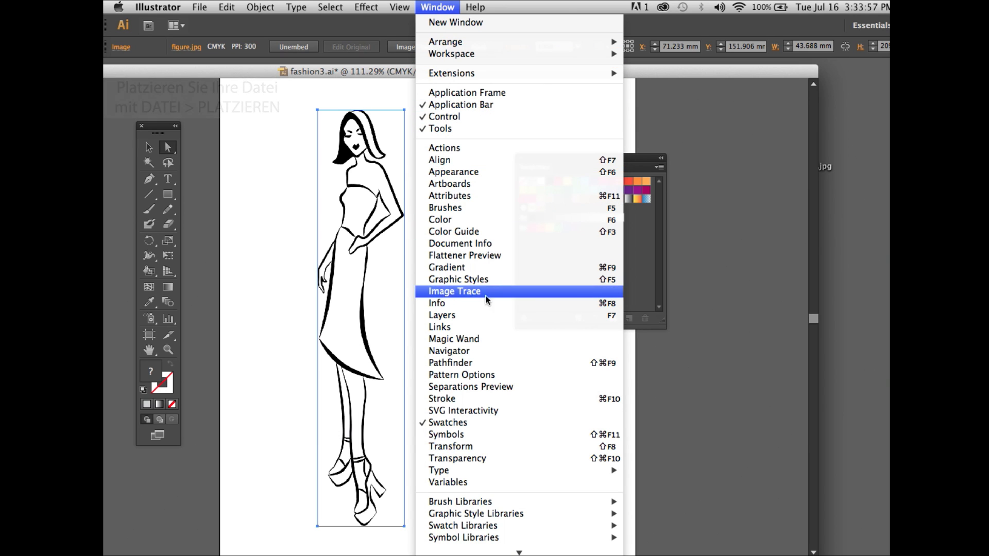
pyautogui.click(499, 292)
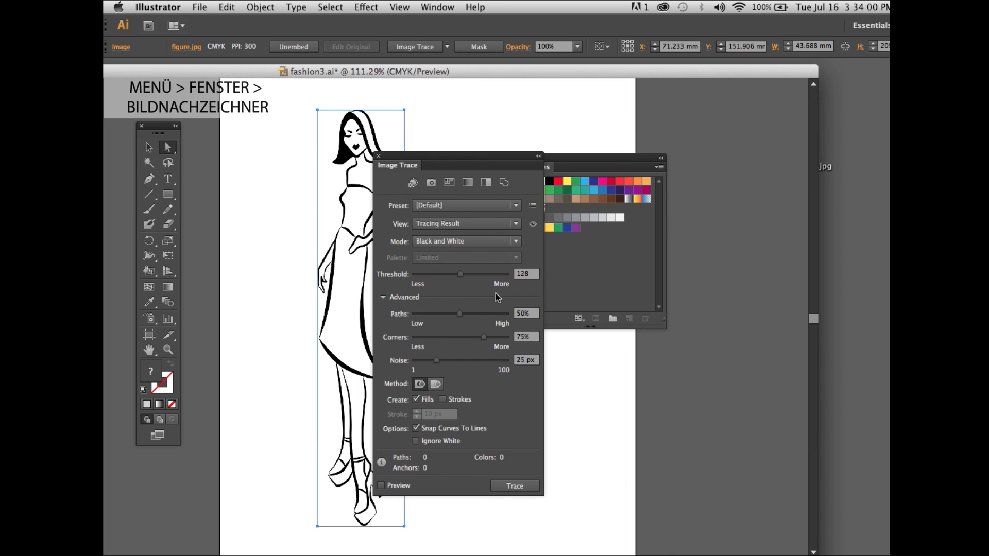
pyautogui.click(383, 298)
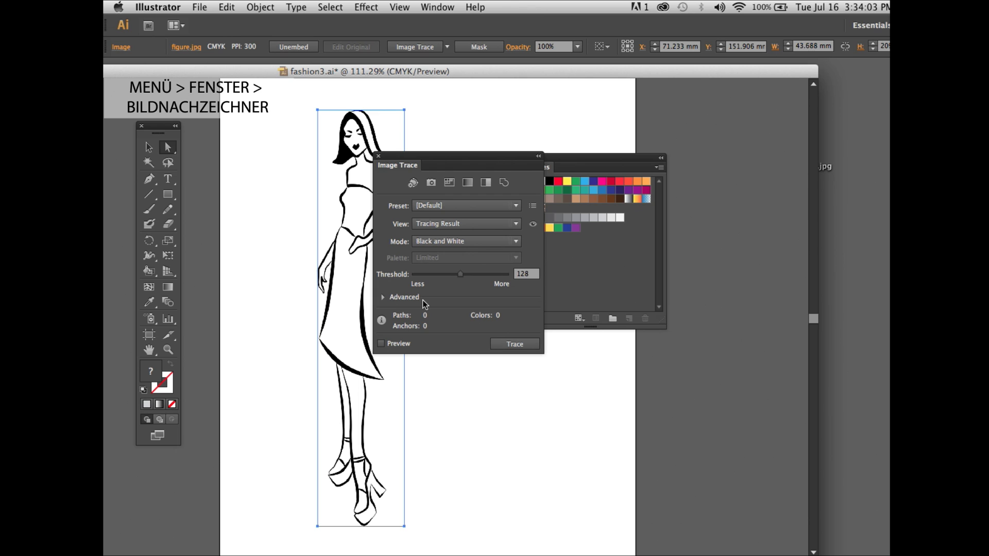
pyautogui.click(383, 297)
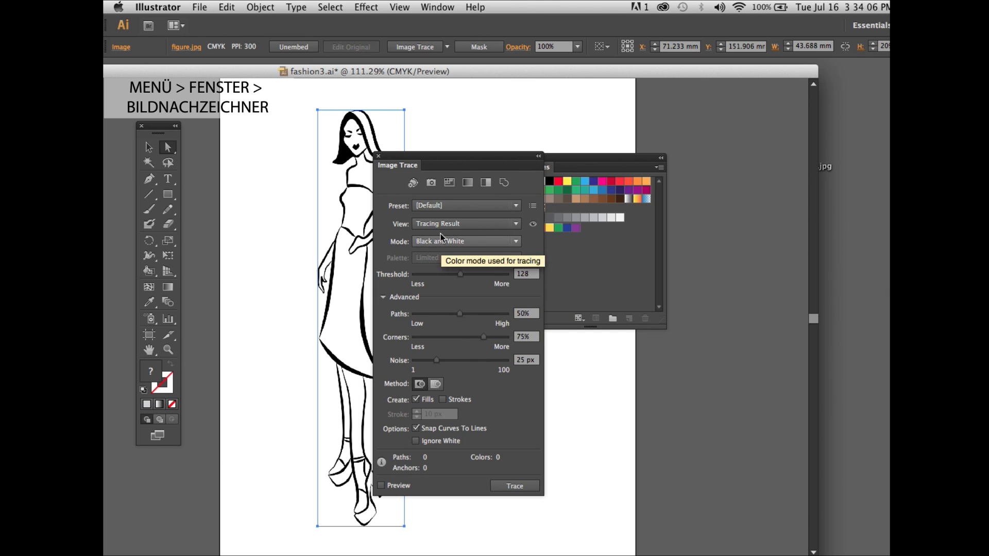
pyautogui.click(443, 206)
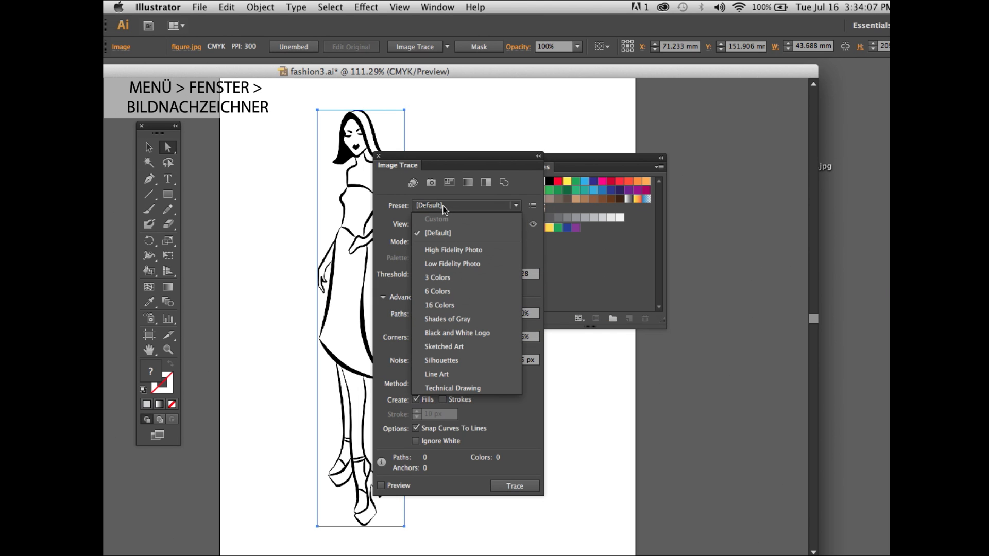
pyautogui.click(502, 334)
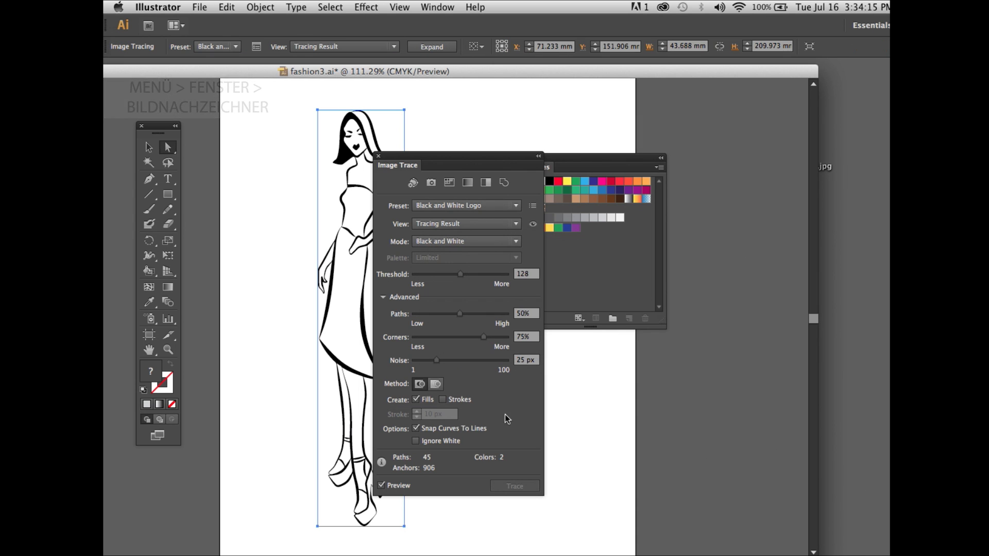
pyautogui.click(441, 441)
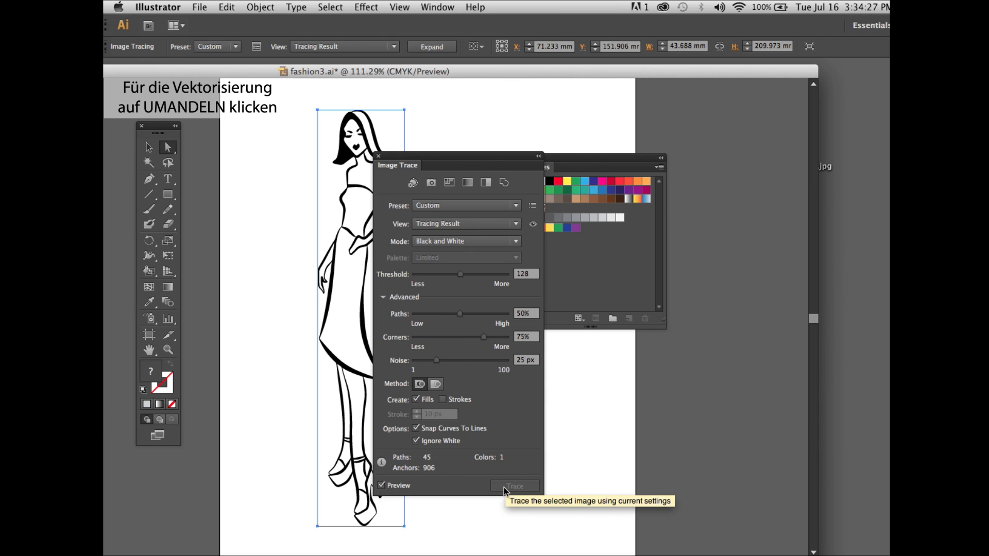
# Close the tracing settings, expand the traced figure into paths and make it a Live Paint group
pyautogui.click(380, 155)
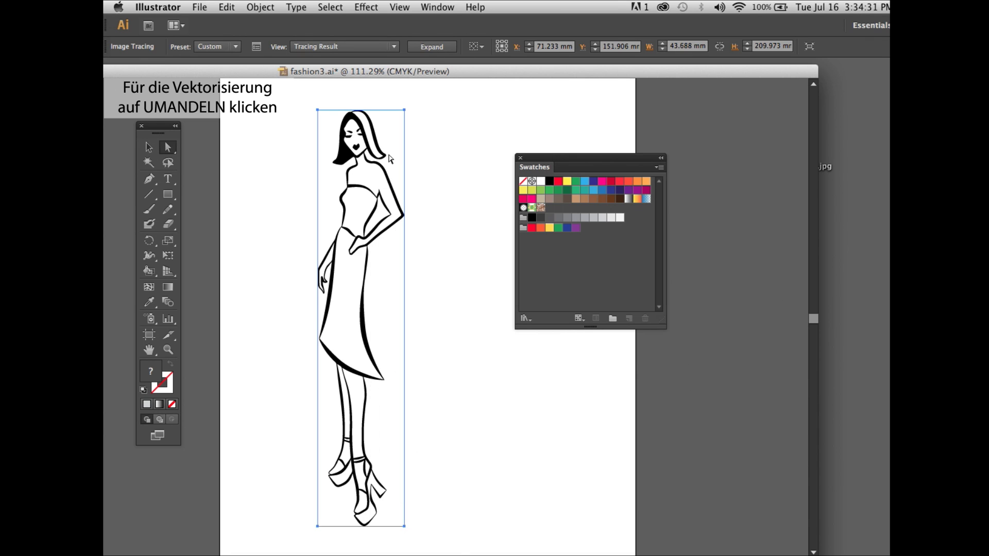
pyautogui.click(433, 47)
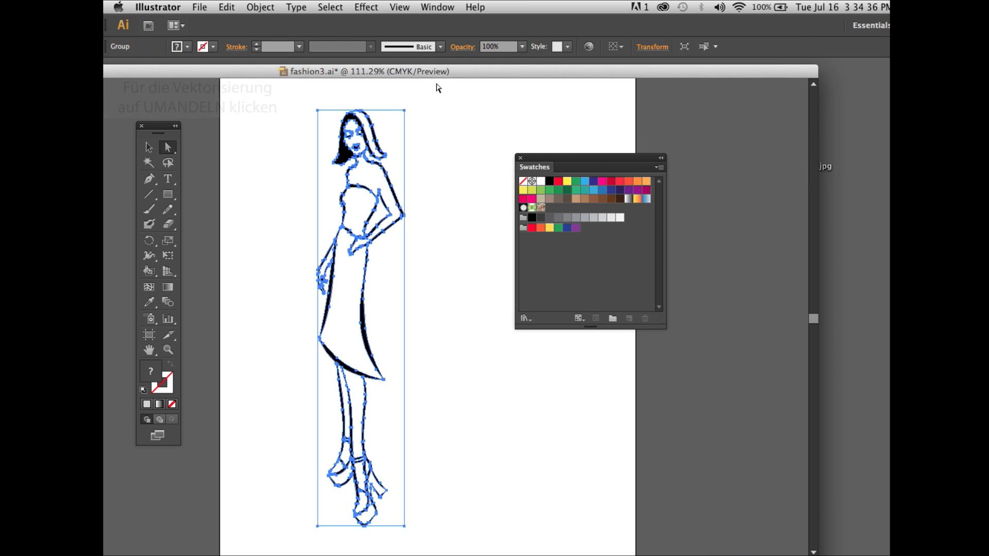
pyautogui.click(260, 8)
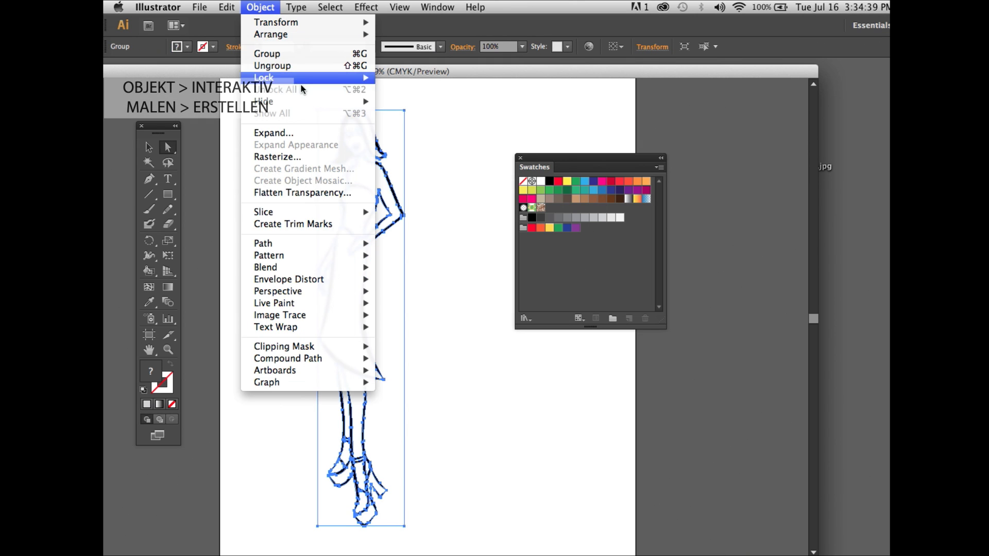
pyautogui.moveTo(302, 303)
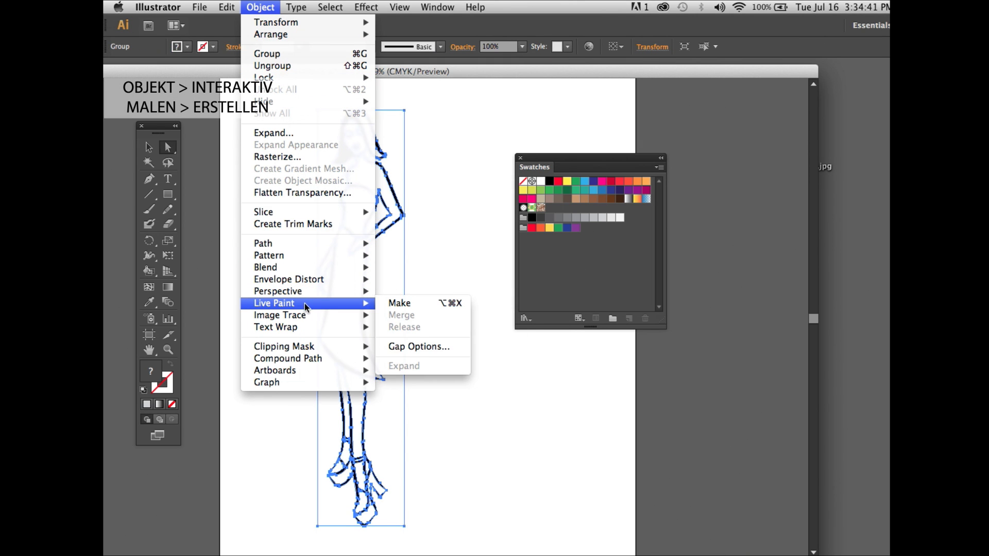
pyautogui.click(422, 305)
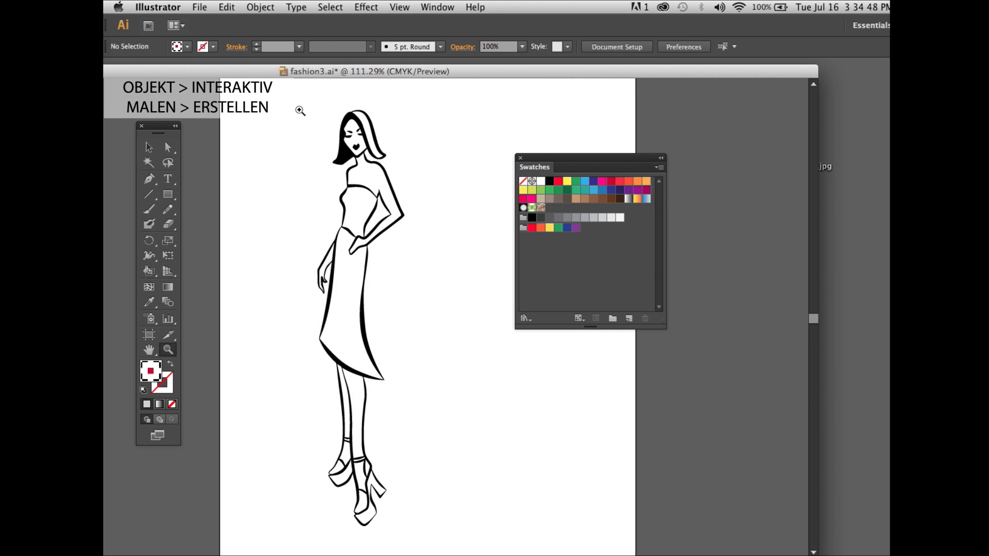
# Add the first three colour groups of the Skintones swatch library to the document's swatches
pyautogui.moveTo(312, 106); pyautogui.dragTo(418, 306)
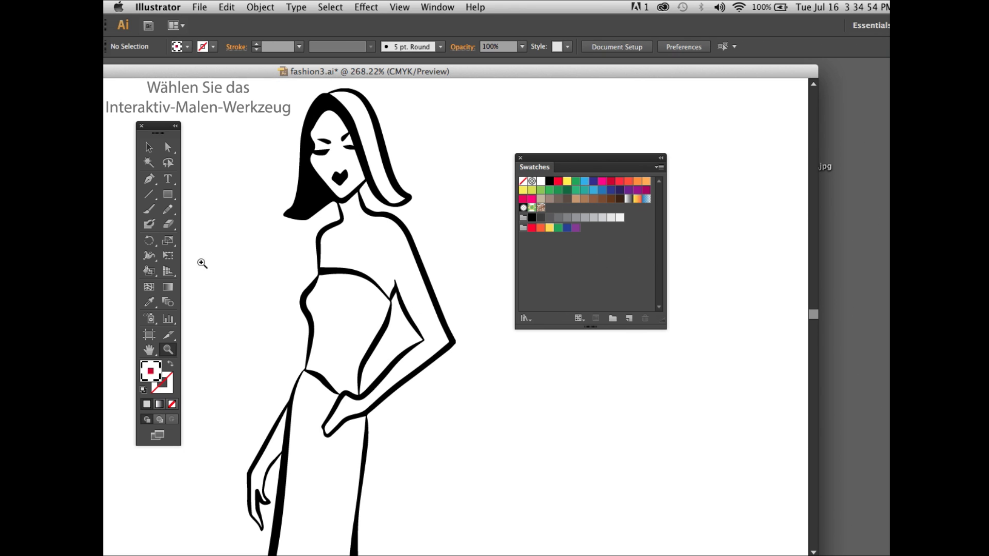
pyautogui.moveTo(148, 270); pyautogui.dragTo(264, 293)
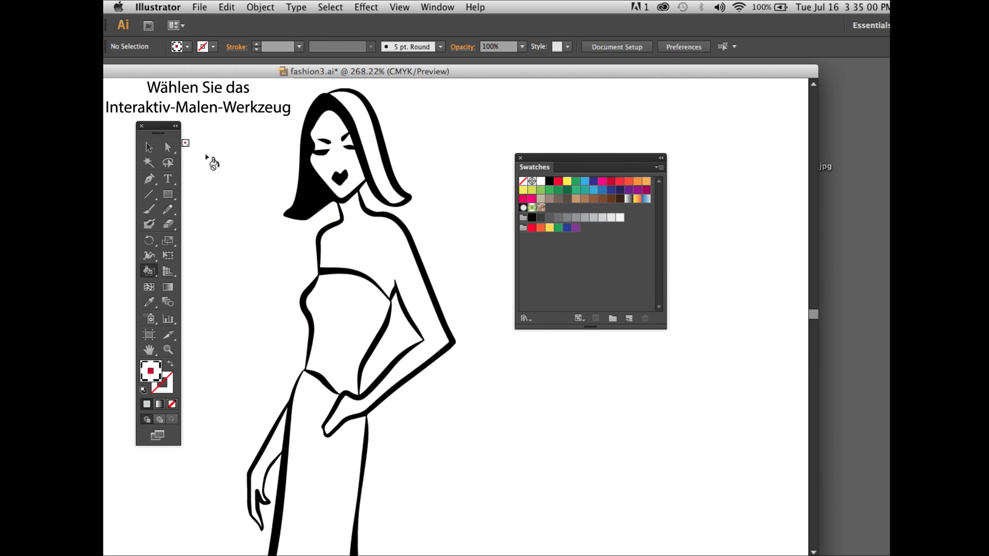
pyautogui.click(526, 318)
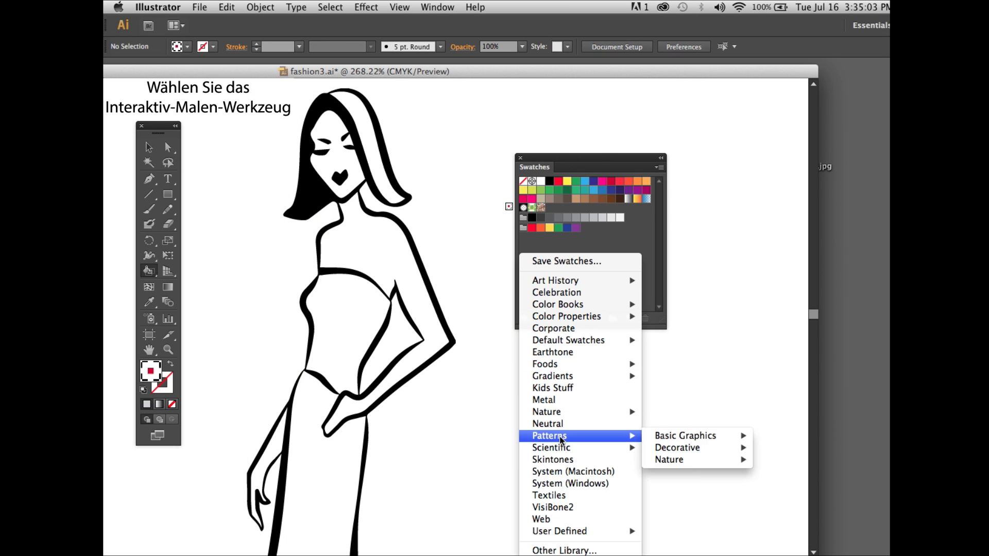
pyautogui.click(559, 461)
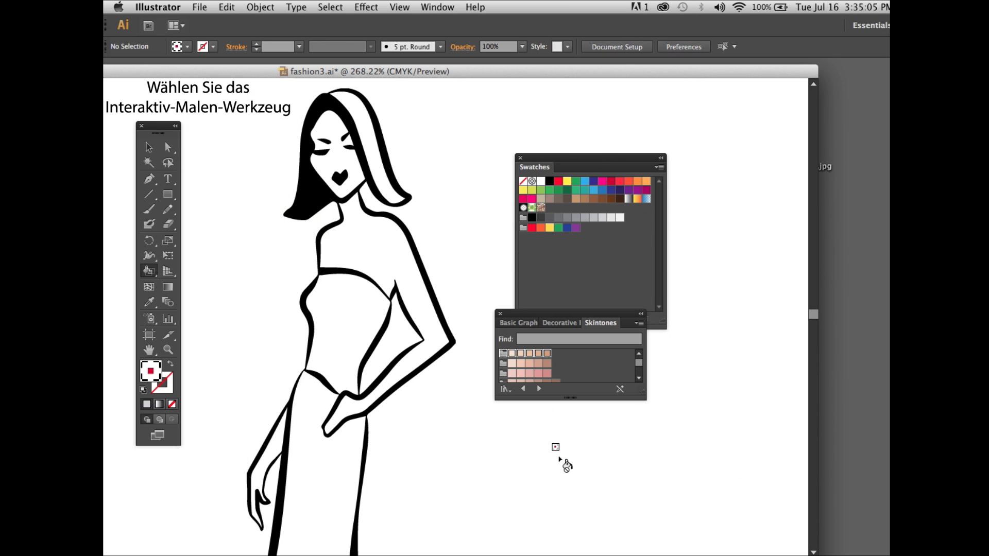
pyautogui.click(503, 363)
pyautogui.click(505, 374)
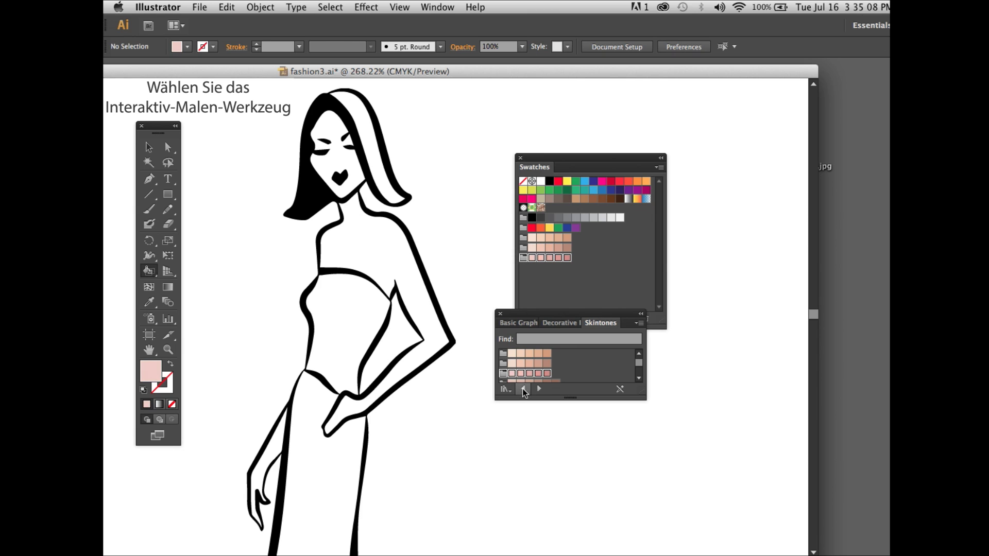
pyautogui.click(500, 313)
# Fill the figure's shoulders with the bent arm and the face with a light peach skin tone using Live Paint Bucket
pyautogui.moveTo(148, 271); pyautogui.dragTo(234, 289)
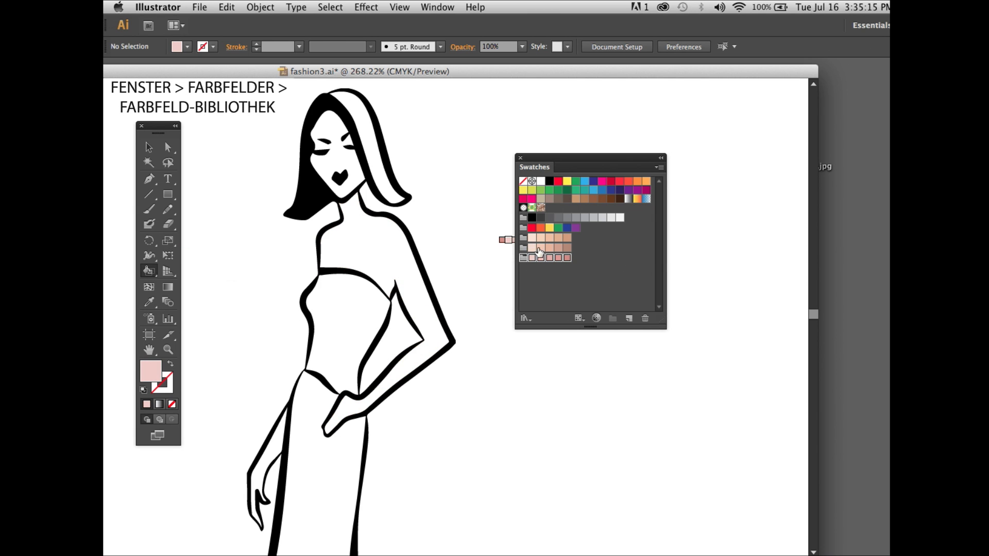
pyautogui.click(541, 247)
pyautogui.click(366, 241)
pyautogui.click(336, 153)
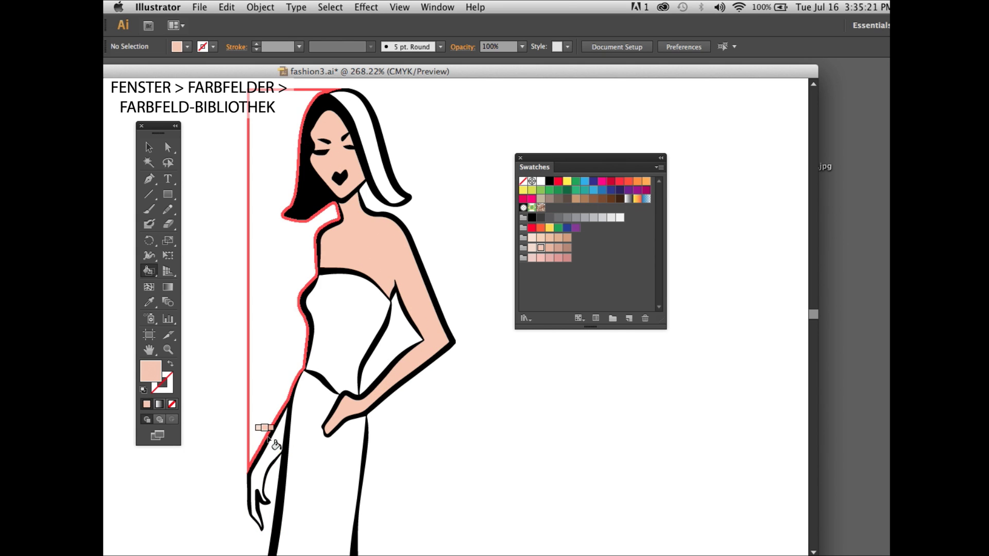
# Fill the dress's bodice and skirt with the dark red swatch using Live Paint Bucket
pyautogui.click(149, 350)
pyautogui.moveTo(342, 393); pyautogui.dragTo(359, 237)
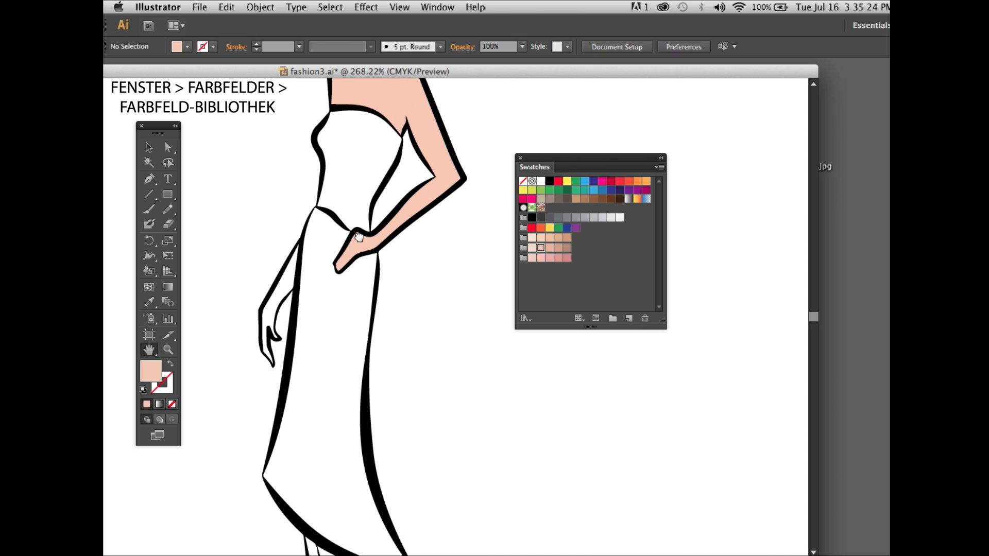
pyautogui.click(612, 181)
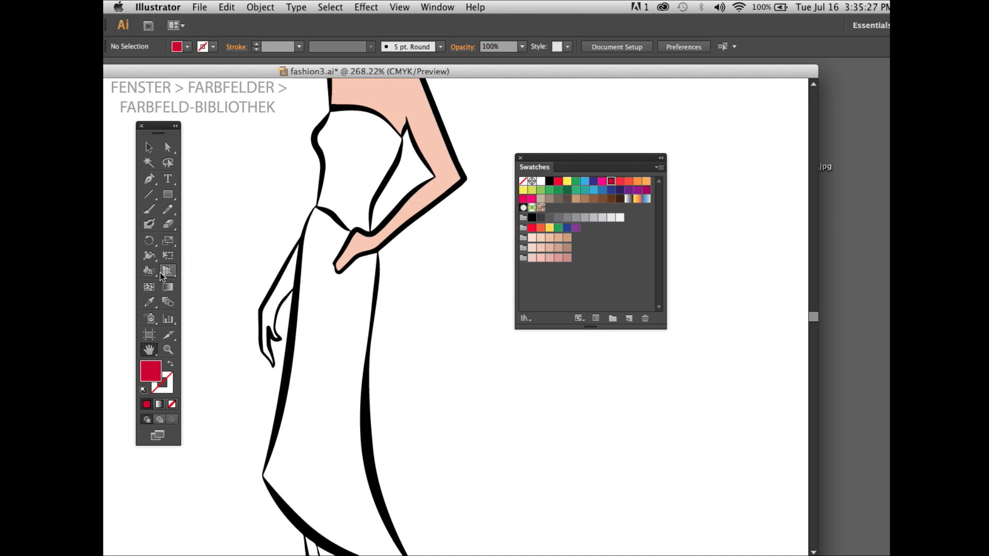
pyautogui.moveTo(149, 271); pyautogui.dragTo(216, 283)
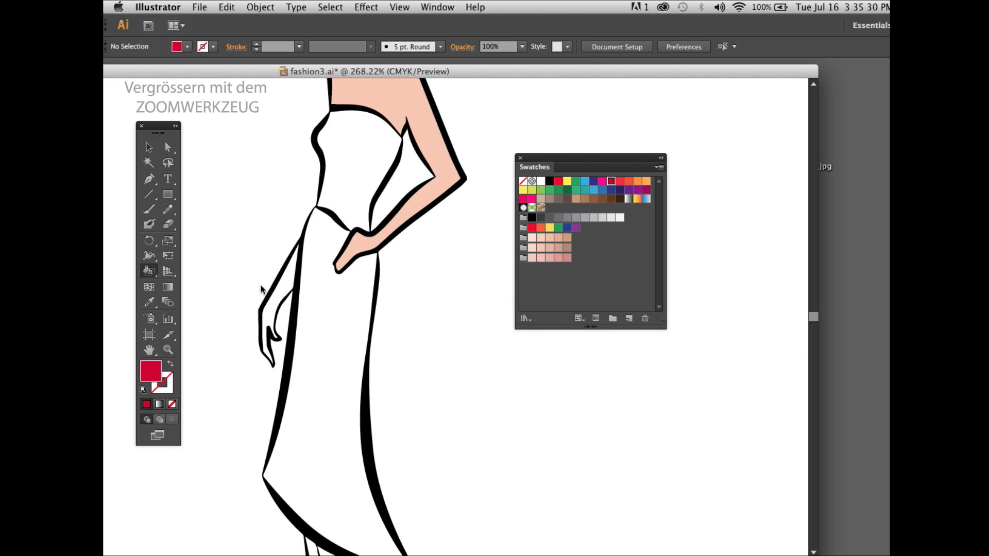
pyautogui.click(351, 151)
pyautogui.click(327, 345)
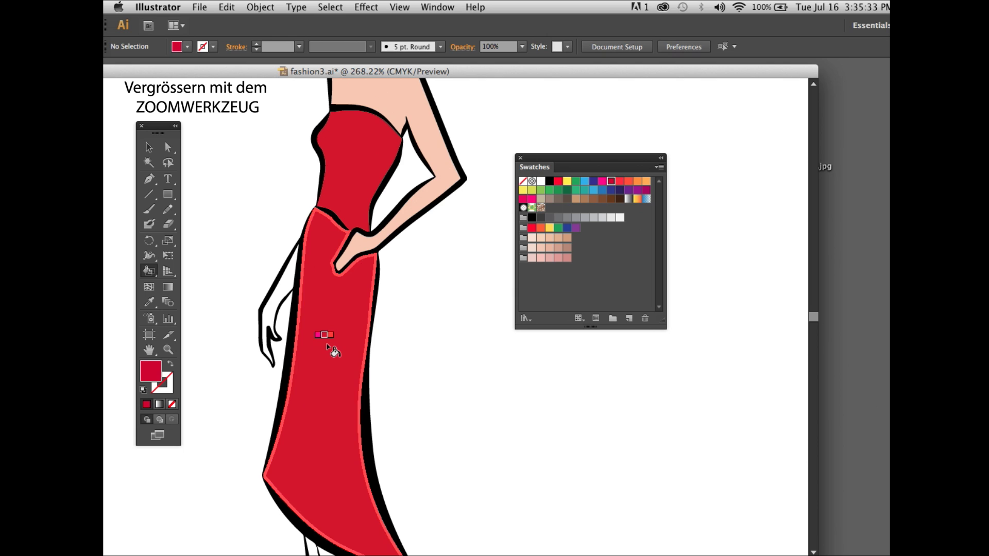
# Fill the figure's hanging arm and hand with the same light peach skin tone as the face
pyautogui.click(168, 350)
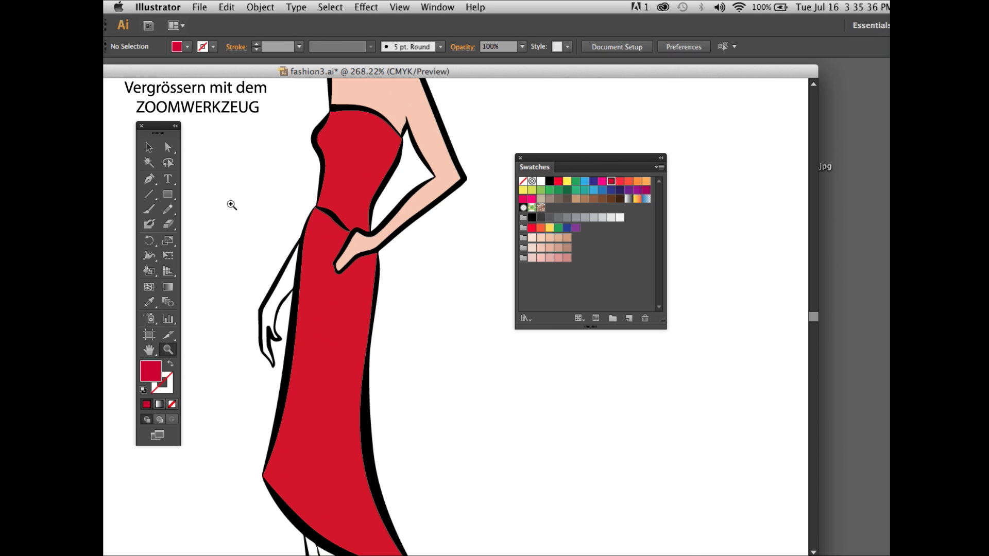
pyautogui.moveTo(226, 199); pyautogui.dragTo(464, 424)
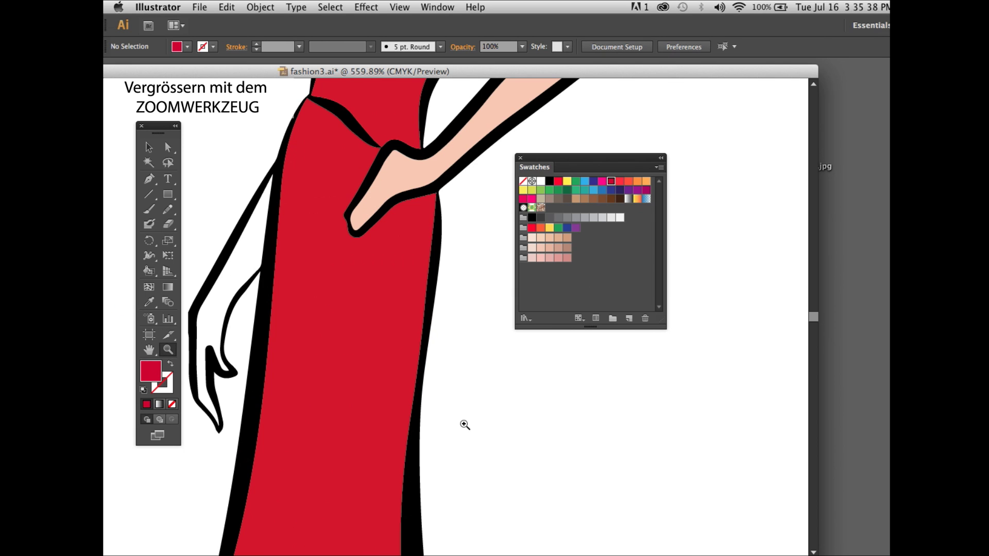
pyautogui.click(149, 270)
pyautogui.click(541, 248)
pyautogui.click(243, 250)
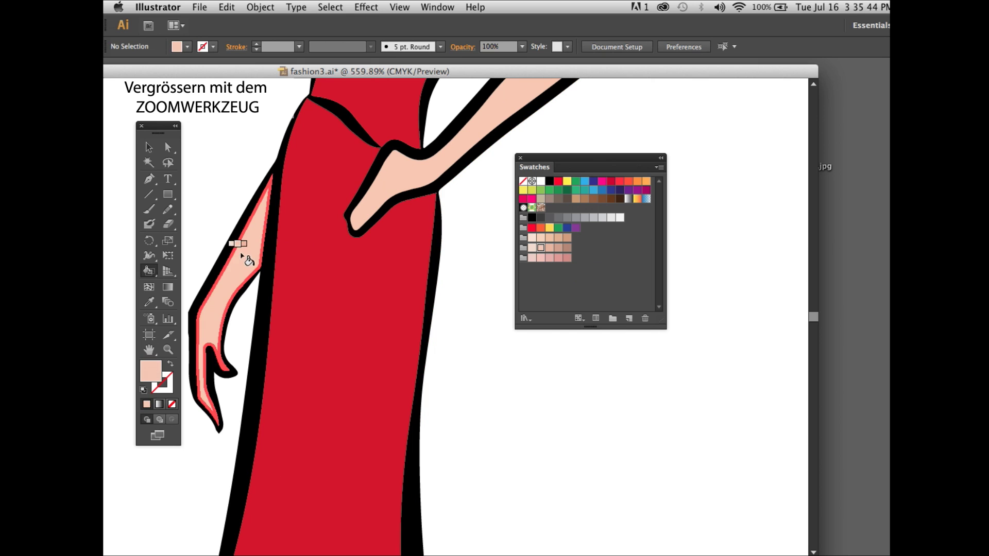
# Fill both legs below the skirt with the light peach skin tone using Live Paint Bucket
pyautogui.click(150, 349)
pyautogui.moveTo(309, 394); pyautogui.dragTo(372, 93)
pyautogui.moveTo(384, 408); pyautogui.dragTo(344, 82)
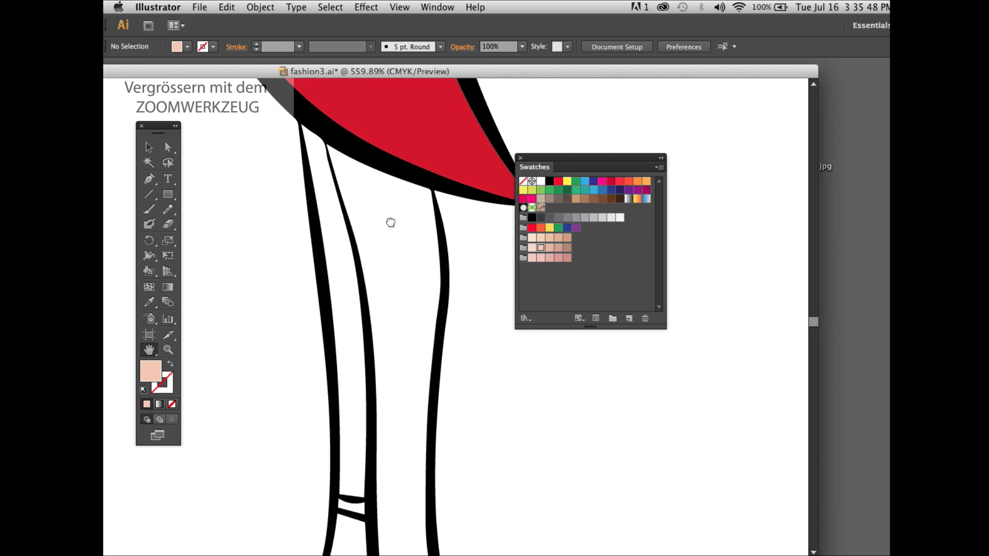
pyautogui.moveTo(391, 297); pyautogui.dragTo(386, 218)
pyautogui.moveTo(149, 270); pyautogui.dragTo(227, 283)
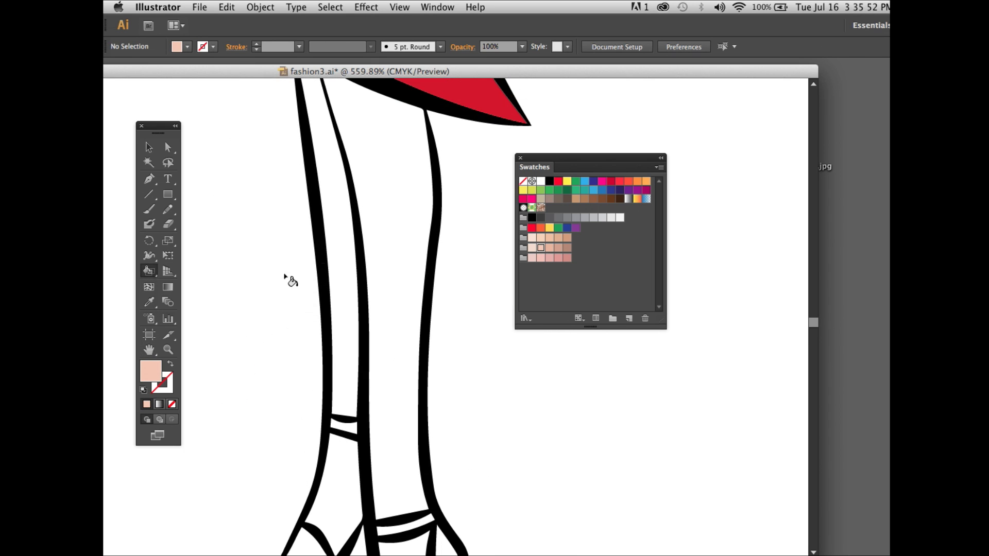
pyautogui.click(386, 247)
pyautogui.click(337, 249)
# Fill the bare skin areas of both feet between the ankle straps and shoe toes with the light peach skin tone
pyautogui.click(149, 350)
pyautogui.moveTo(279, 401)
pyautogui.mouseDown()
pyautogui.moveTo(280, 245)
pyautogui.moveTo(224, 180)
pyautogui.mouseUp()
pyautogui.click(149, 270)
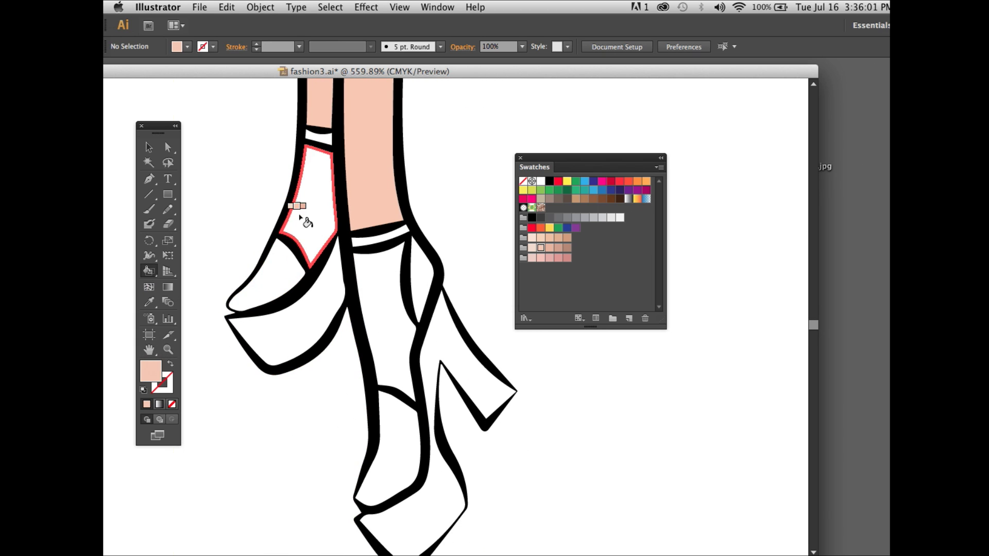
pyautogui.click(307, 206)
pyautogui.click(378, 273)
# Fill the front shoe's heel and the platform soles of both shoes with the dark grey-brown swatch using Live Paint Bucket
pyautogui.click(611, 181)
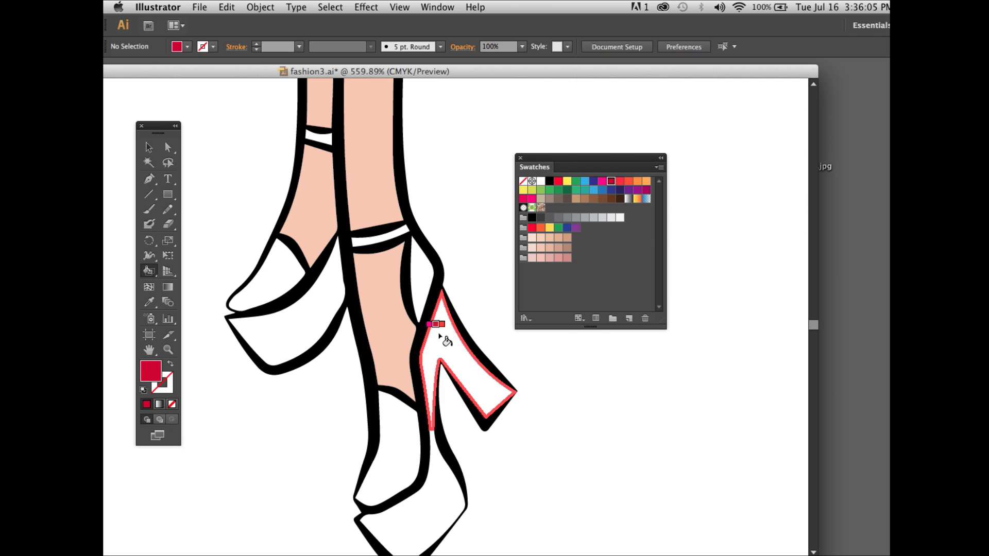
pyautogui.click(446, 340)
pyautogui.click(567, 199)
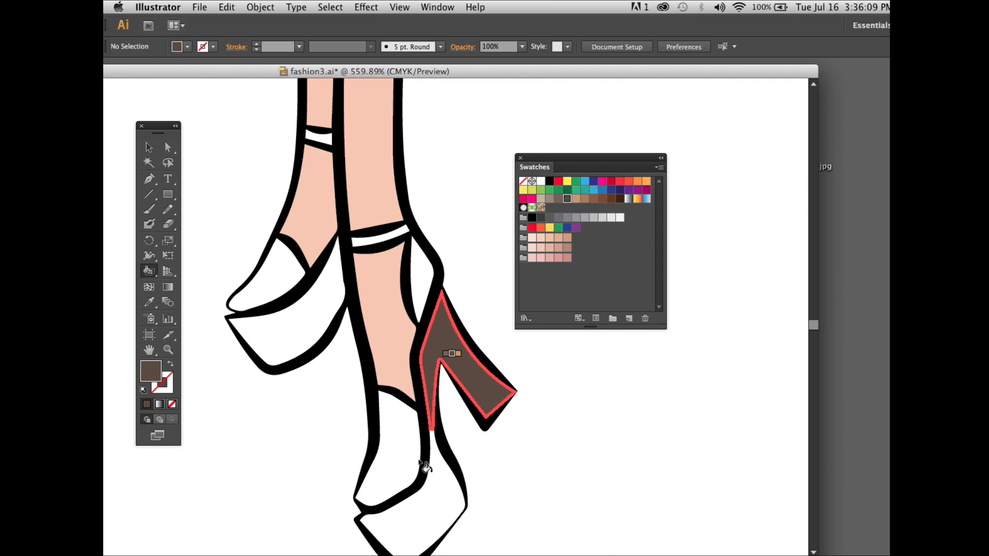
pyautogui.click(456, 361)
pyautogui.click(442, 506)
pyautogui.click(292, 331)
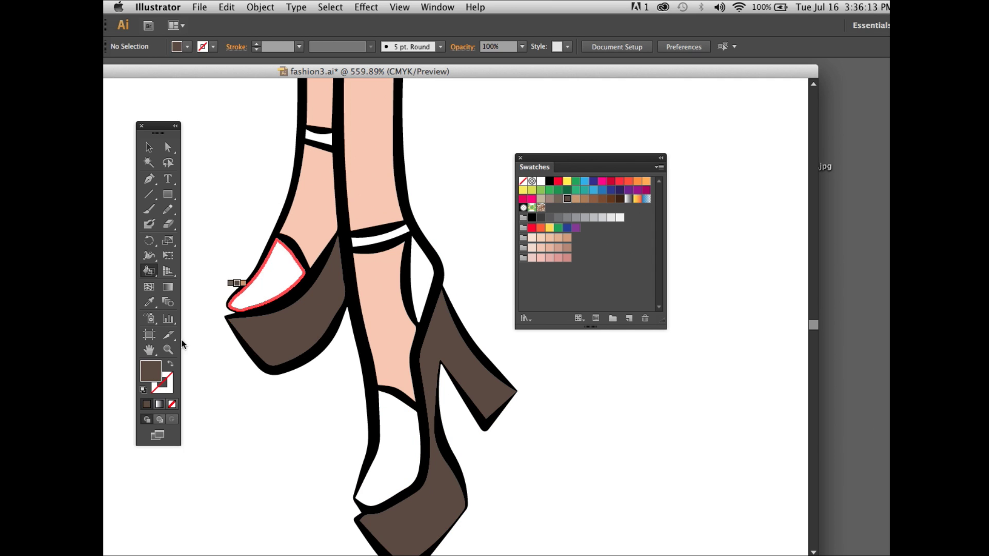
# Fill the toe sections of both shoes and the front shoe's heel counter with the dark red swatch
pyautogui.click(168, 350)
pyautogui.moveTo(212, 207); pyautogui.dragTo(497, 505)
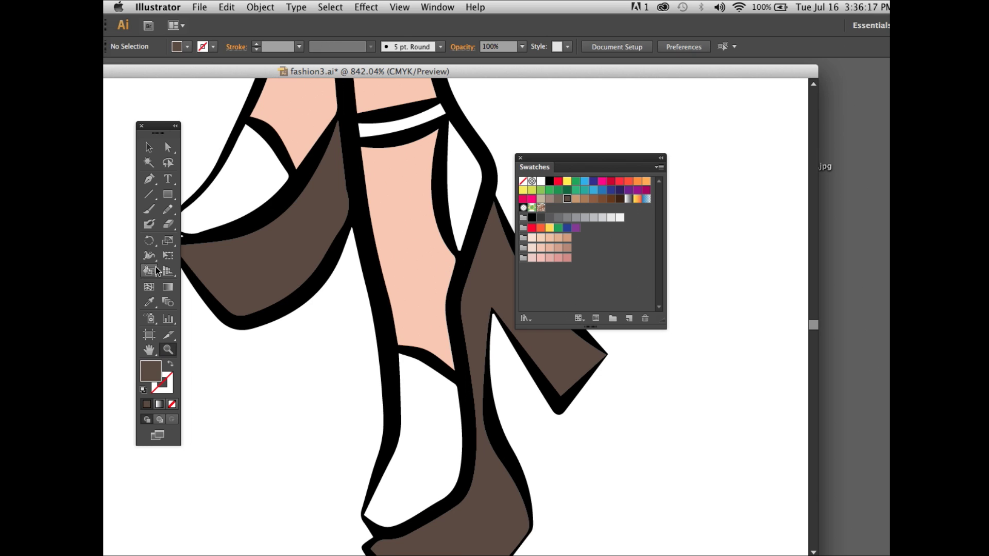
pyautogui.moveTo(148, 271); pyautogui.dragTo(282, 288)
pyautogui.click(611, 181)
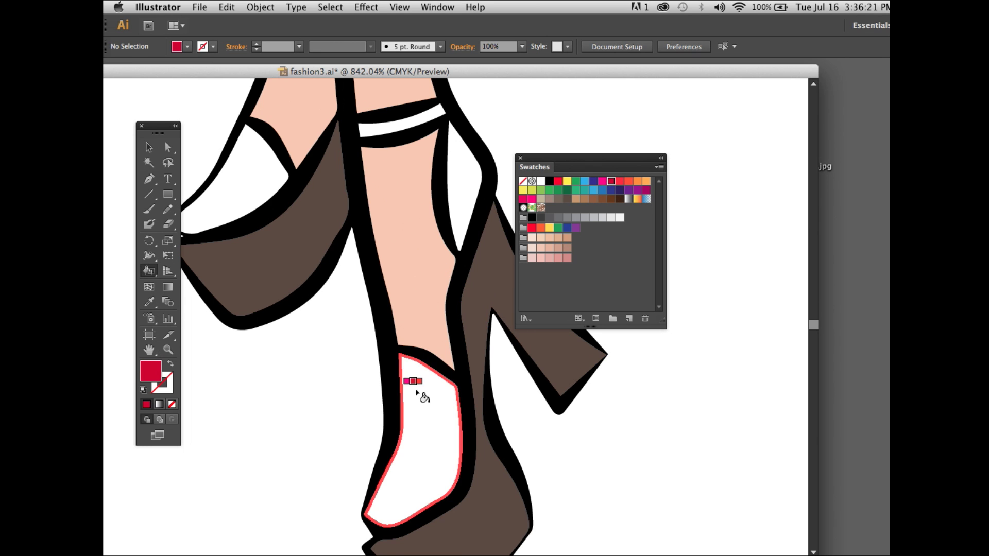
pyautogui.click(419, 393)
pyautogui.click(462, 177)
pyautogui.click(244, 169)
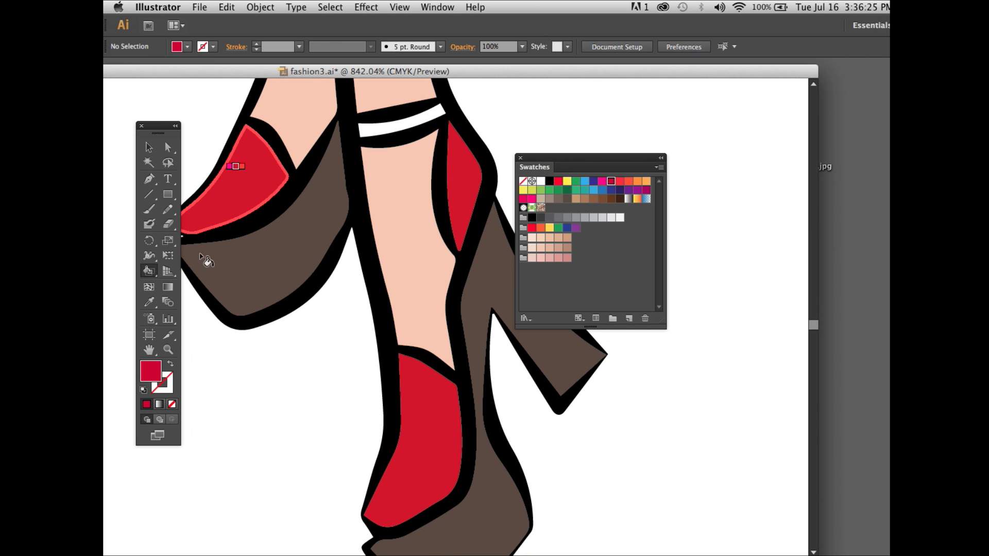
# Fill the white ankle straps on both legs with the same dark red as the shoe uppers
pyautogui.press('z')
pyautogui.moveTo(305, 98); pyautogui.dragTo(472, 158)
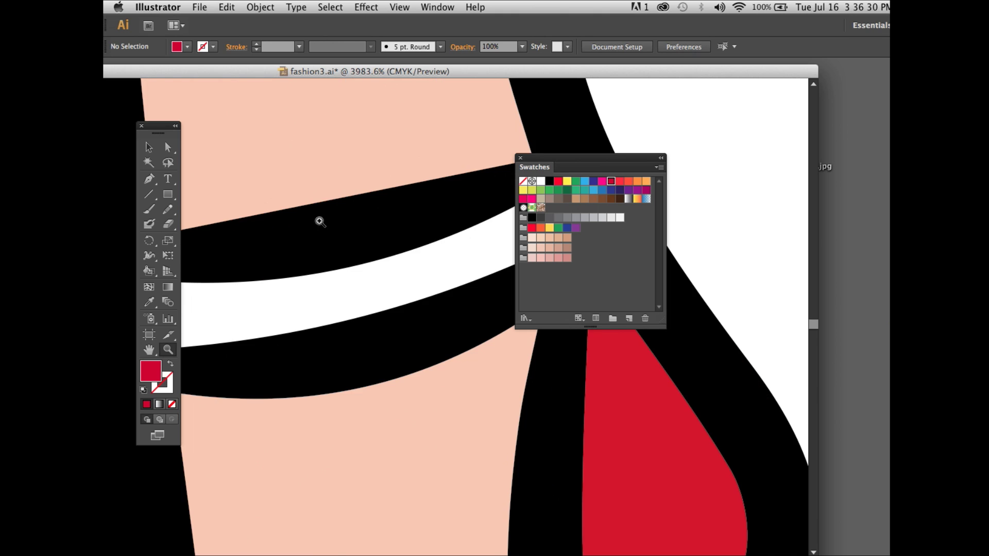
pyautogui.click(149, 271)
pyautogui.click(240, 306)
pyautogui.moveTo(240, 307)
pyautogui.mouseDown()
pyautogui.moveTo(417, 420)
pyautogui.moveTo(365, 223)
pyautogui.moveTo(227, 315)
pyautogui.mouseUp()
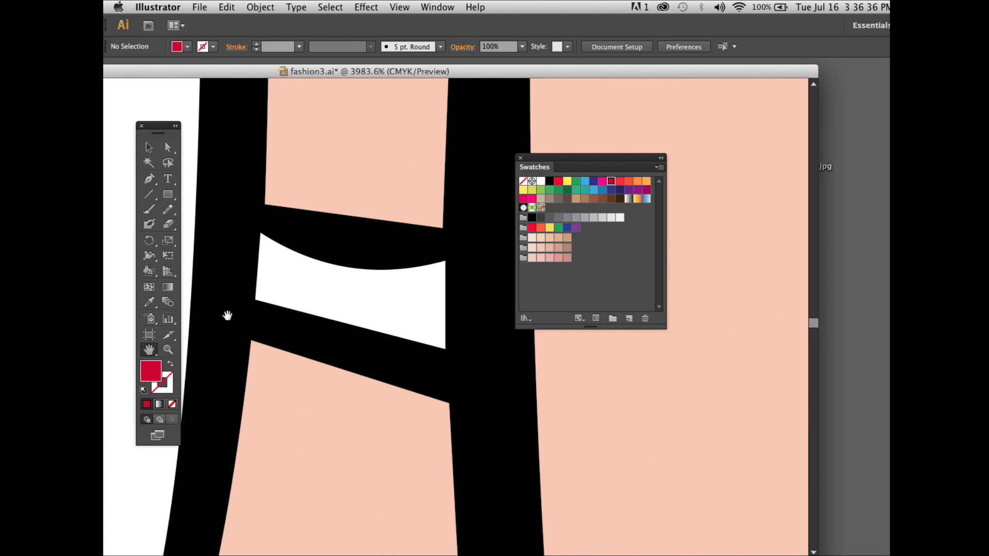
pyautogui.click(287, 280)
pyautogui.press('super+0')
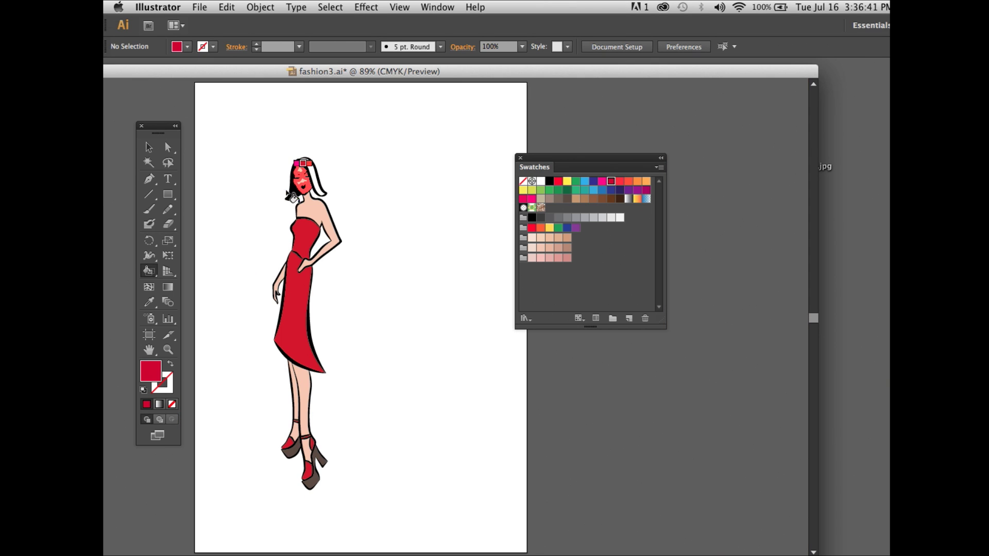
# Fill the white strand of hair beside the face with the dark brown swatch using Live Paint Bucket
pyautogui.click(168, 350)
pyautogui.moveTo(289, 155); pyautogui.dragTo(343, 211)
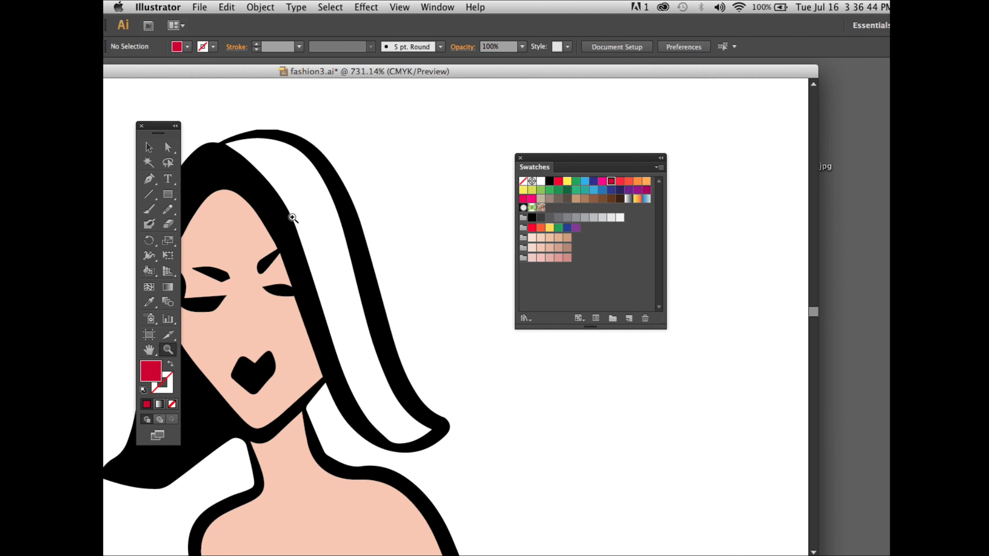
pyautogui.click(150, 271)
pyautogui.moveTo(151, 274); pyautogui.dragTo(194, 285)
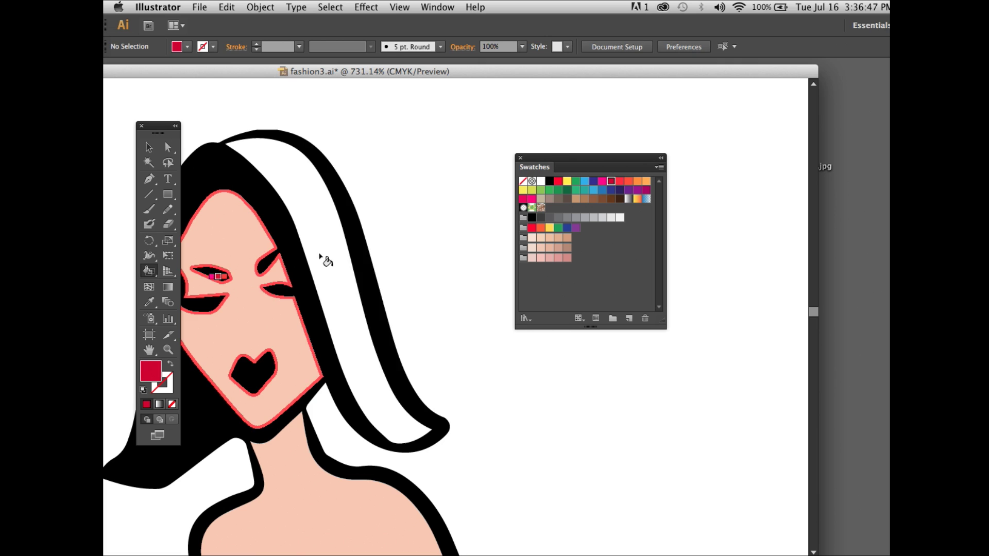
pyautogui.click(611, 201)
pyautogui.click(324, 240)
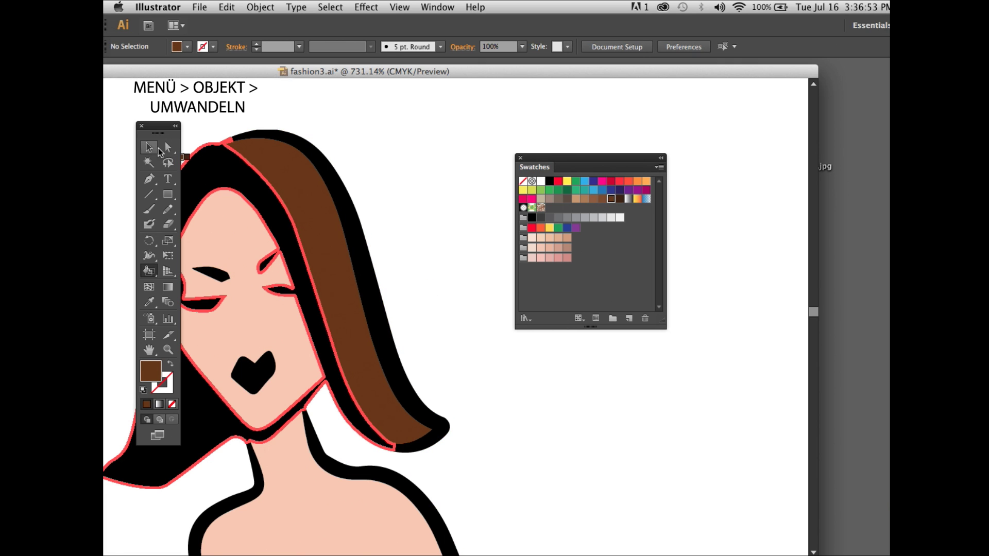
# Select the whole painted figure and expand the Live Paint group into ordinary paths with the default options
pyautogui.press('v')
pyautogui.press('super+0')
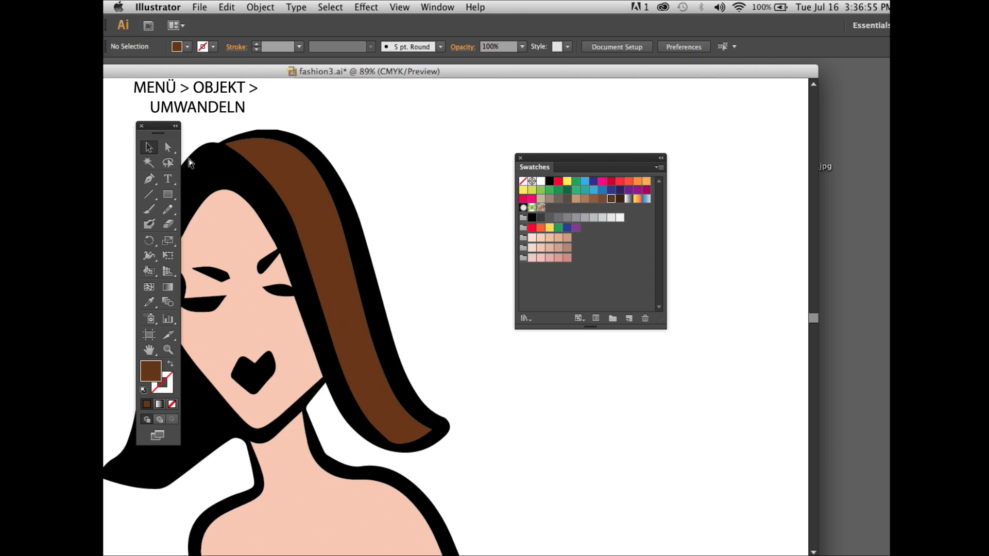
pyautogui.moveTo(246, 140); pyautogui.dragTo(363, 476)
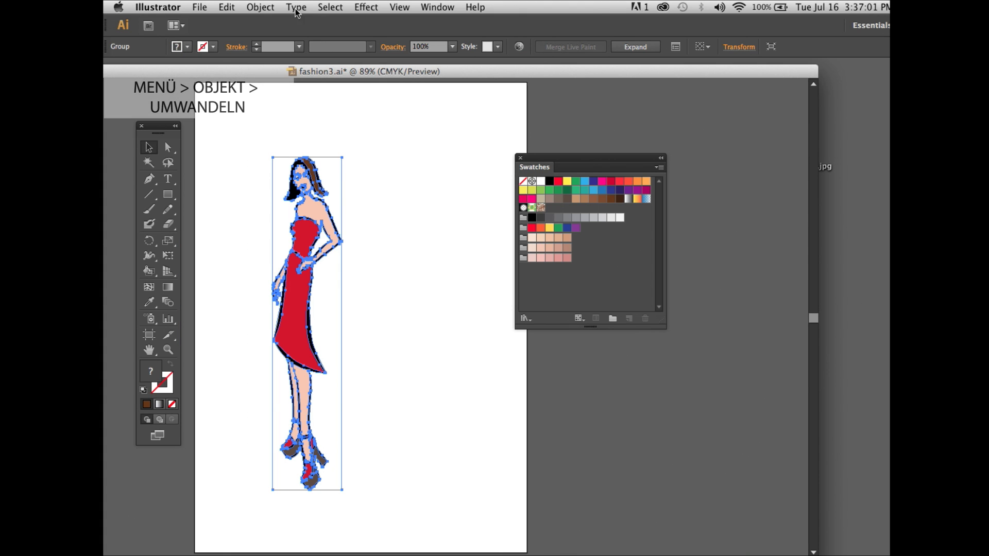
pyautogui.click(260, 7)
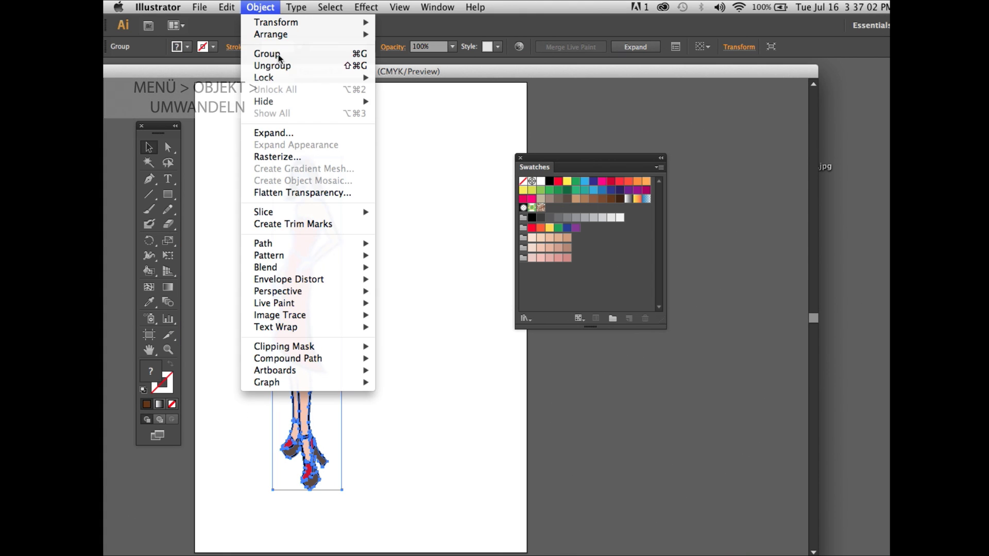
pyautogui.click(325, 135)
pyautogui.click(217, 247)
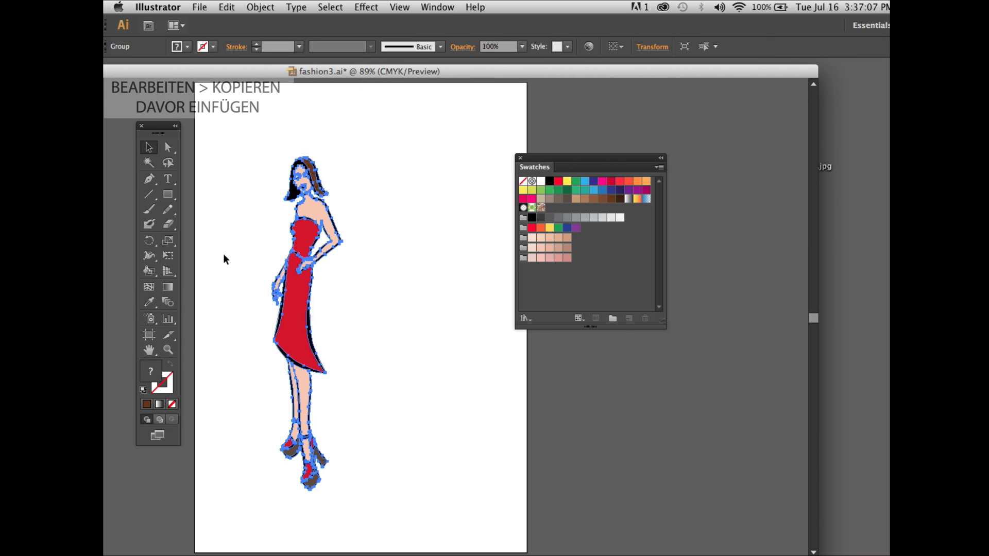
# Copy the dress's bodice and skirt paths and paste the copies in front of the originals
pyautogui.press('z')
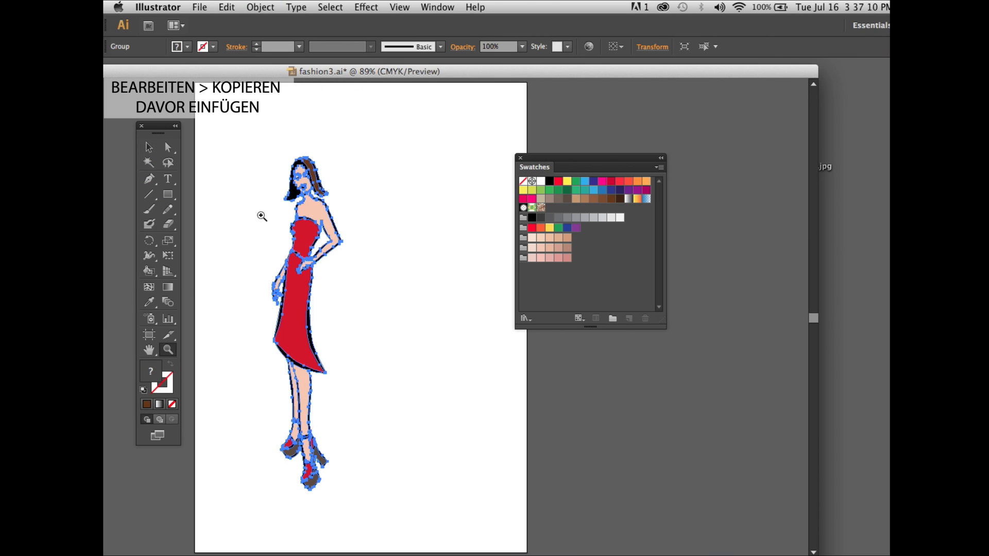
pyautogui.moveTo(262, 216); pyautogui.dragTo(350, 382)
pyautogui.press('a')
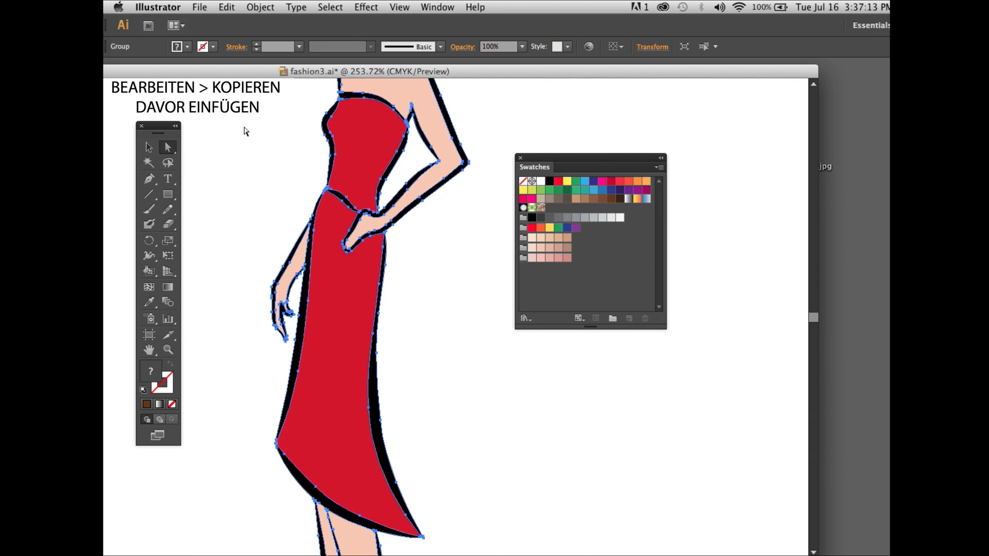
pyautogui.click(246, 131)
pyautogui.click(375, 153)
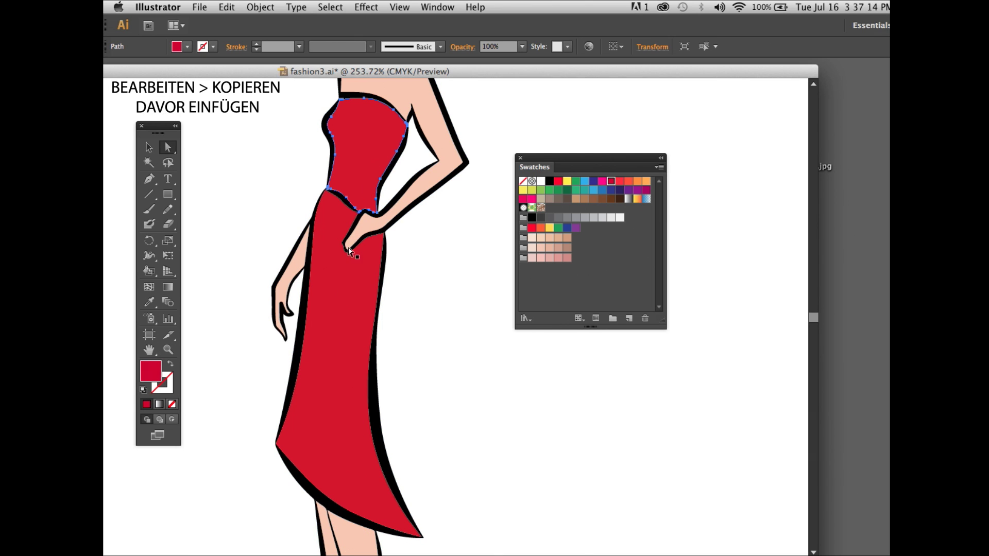
pyautogui.keyDown('shift'); pyautogui.click(340, 292); pyautogui.keyUp('shift')
pyautogui.click(200, 8)
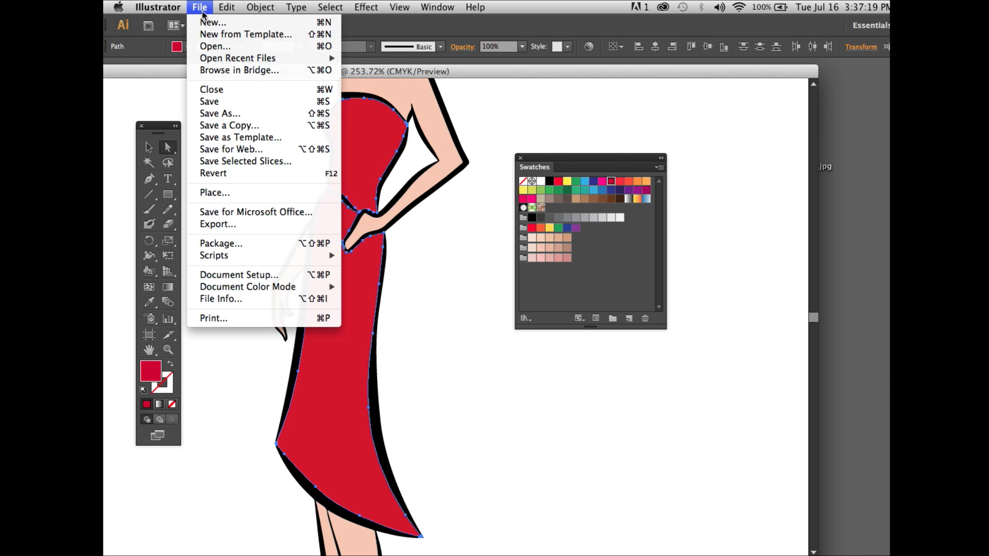
pyautogui.moveTo(227, 7)
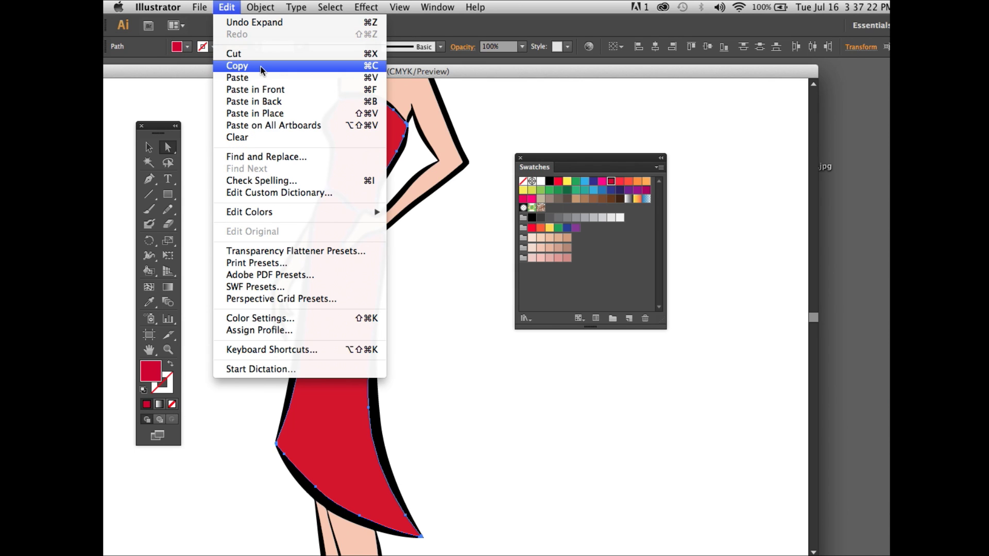
pyautogui.click(261, 67)
pyautogui.click(227, 7)
pyautogui.click(293, 90)
pyautogui.click(446, 269)
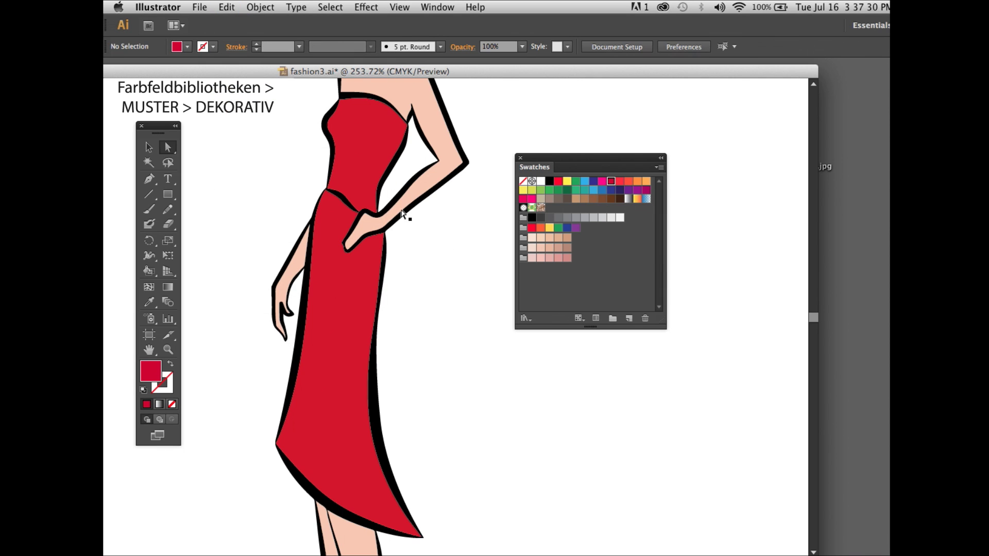
# Load the Decorative Legacy pattern library and fill the bodice copy with the black checkerboard and the skirt copy with the red plaid
pyautogui.click(368, 191)
pyautogui.click(526, 318)
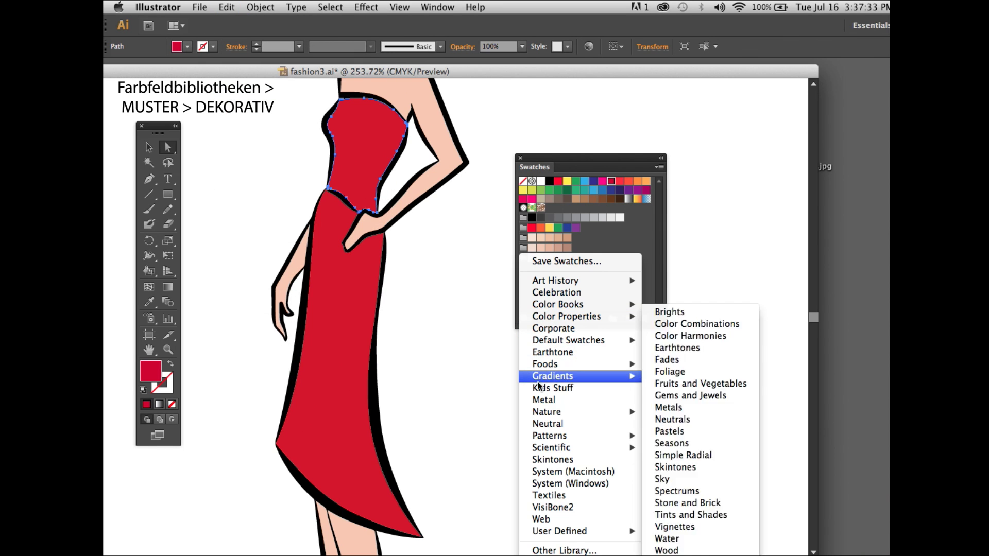
pyautogui.moveTo(549, 437)
pyautogui.moveTo(659, 447)
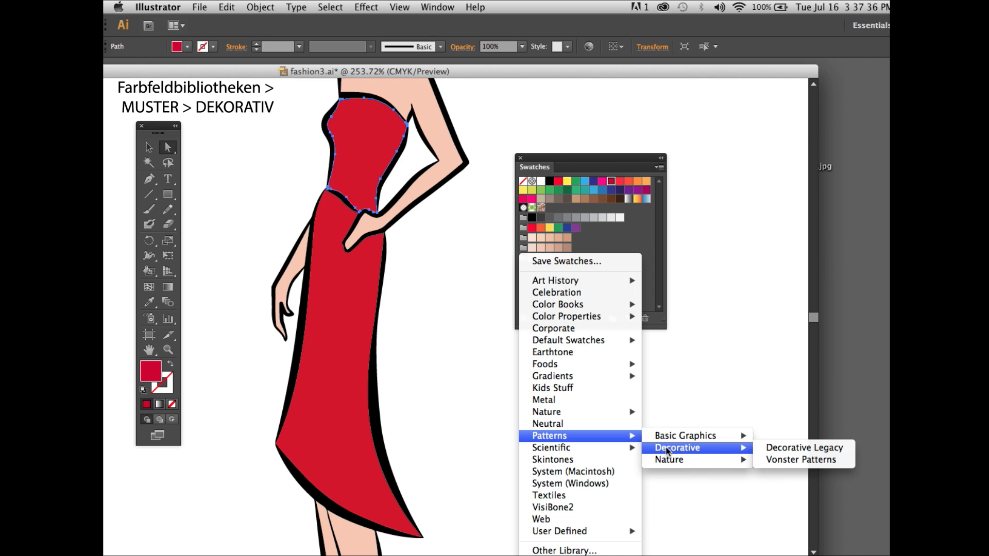
pyautogui.click(767, 448)
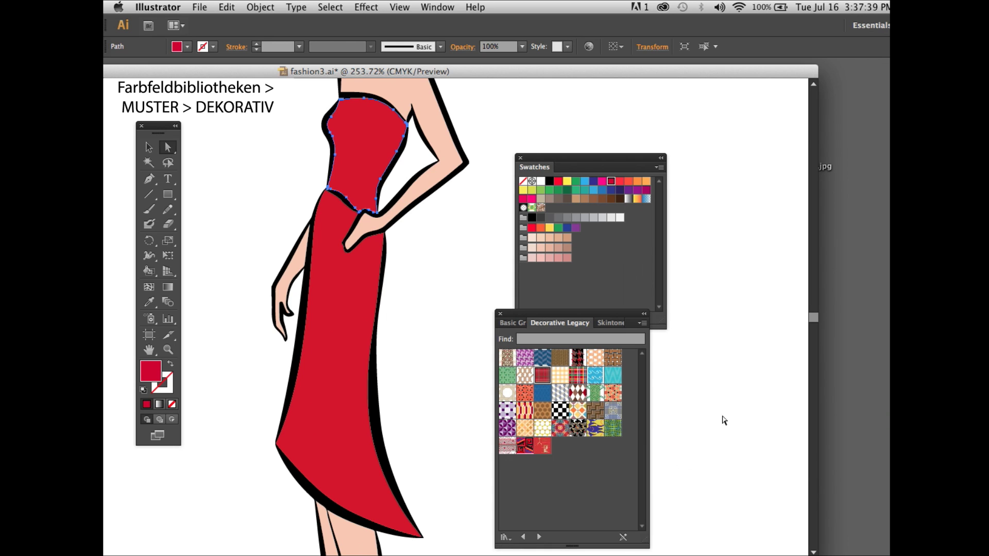
pyautogui.click(560, 411)
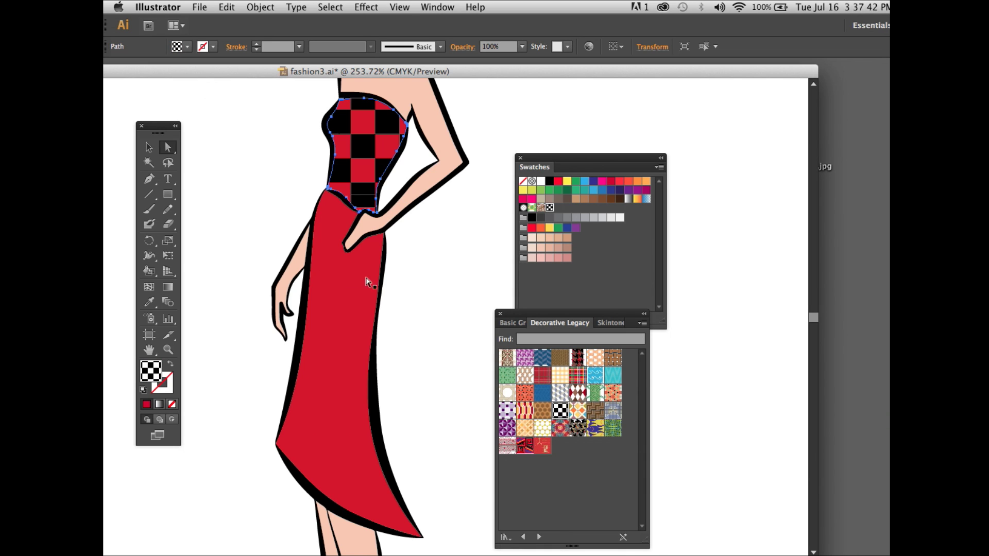
pyautogui.click(332, 284)
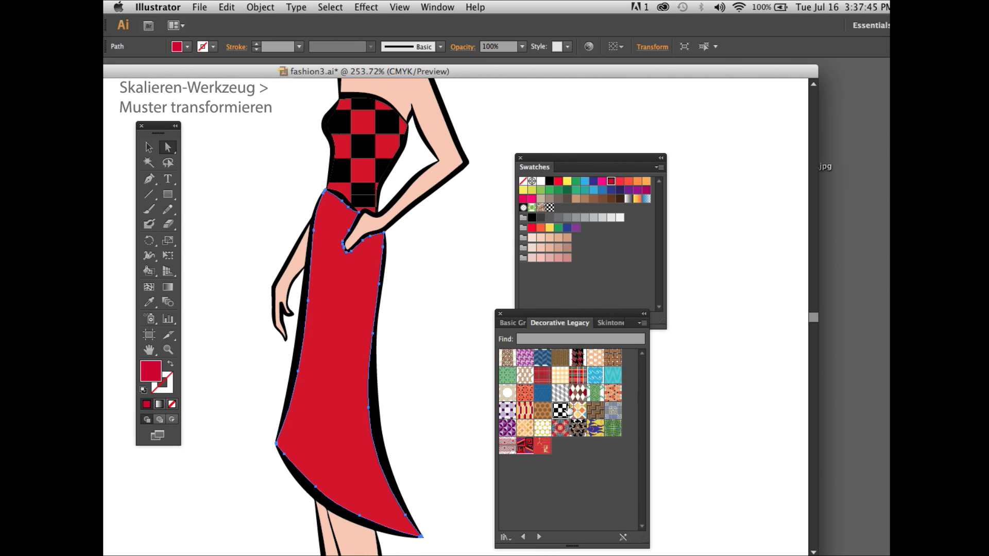
pyautogui.click(543, 376)
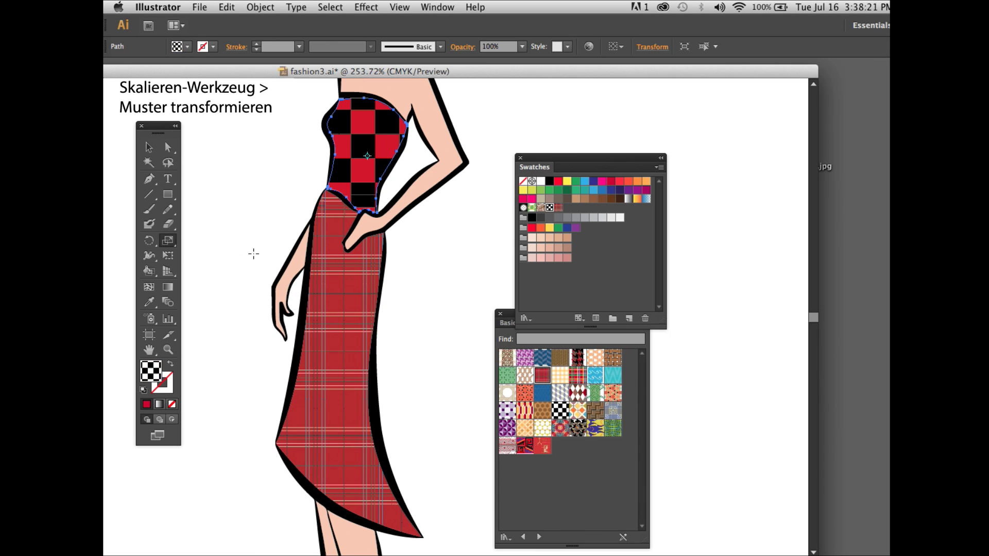
# Scale only the checkerboard pattern inside the bodice uniformly to 30%, without transforming the bodice shape
pyautogui.click(170, 243)
pyautogui.doubleClick(168, 241)
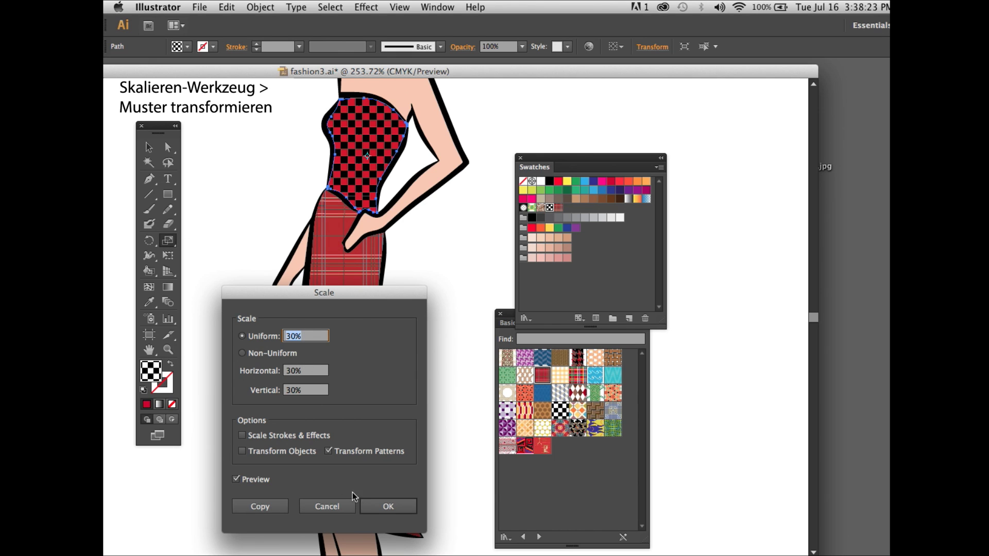
pyautogui.click(373, 509)
# Rotate only the checkerboard pattern inside the bodice by 45 degrees, without transforming the bodice shape
pyautogui.click(175, 148)
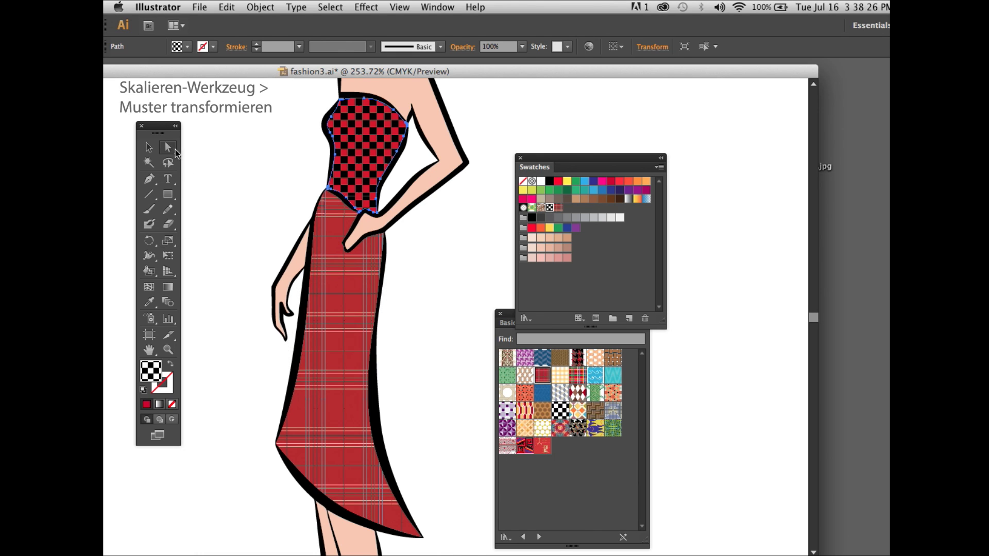
pyautogui.doubleClick(149, 241)
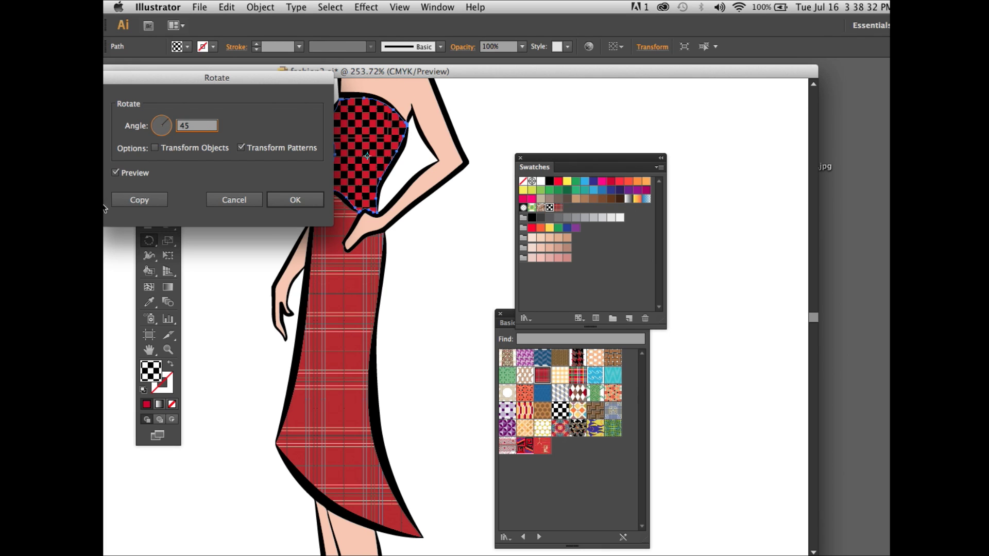
pyautogui.press('Tab')
pyautogui.click(295, 200)
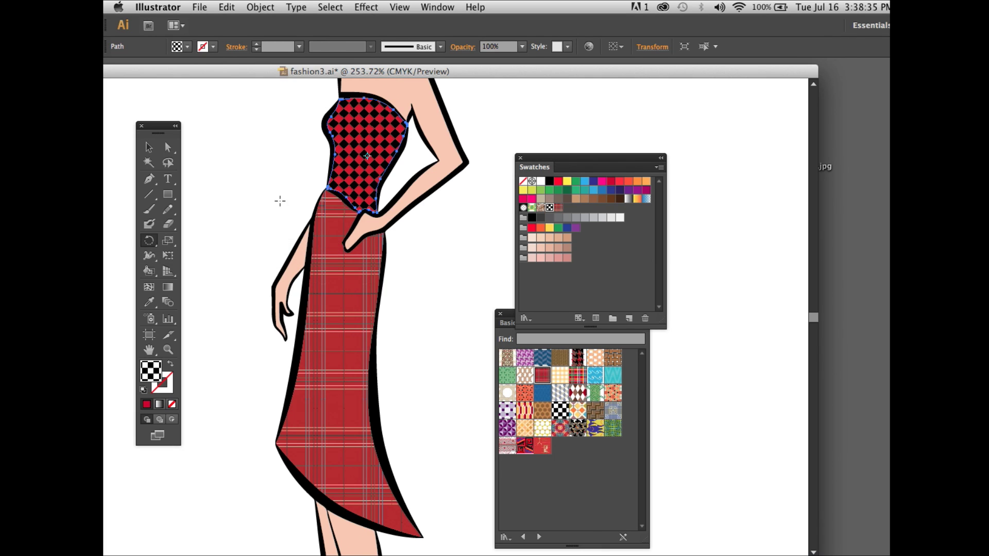
# Rotate only the plaid pattern inside the skirt by the same 45-degree angle, then deselect the skirt
pyautogui.press('a')
pyautogui.click(328, 217)
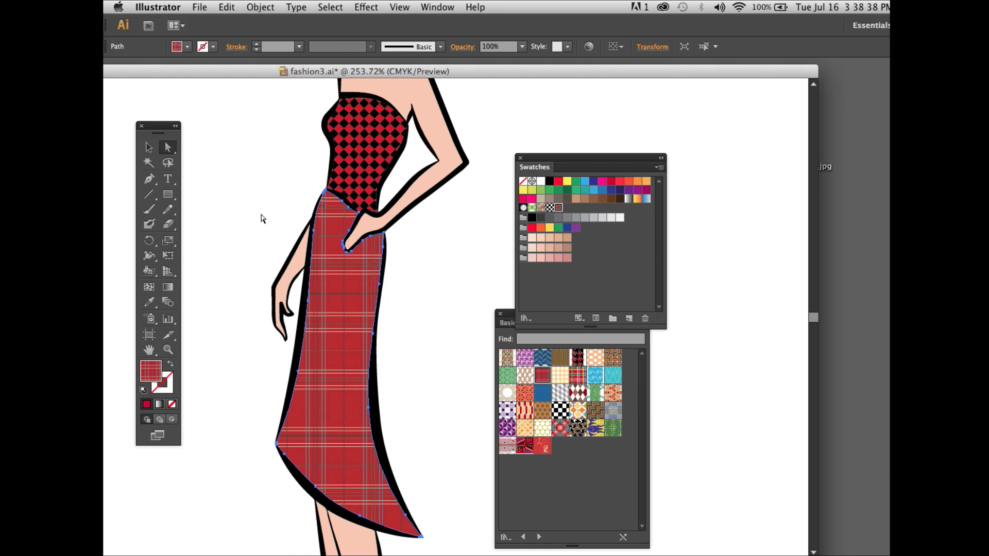
pyautogui.doubleClick(149, 241)
pyautogui.click(273, 199)
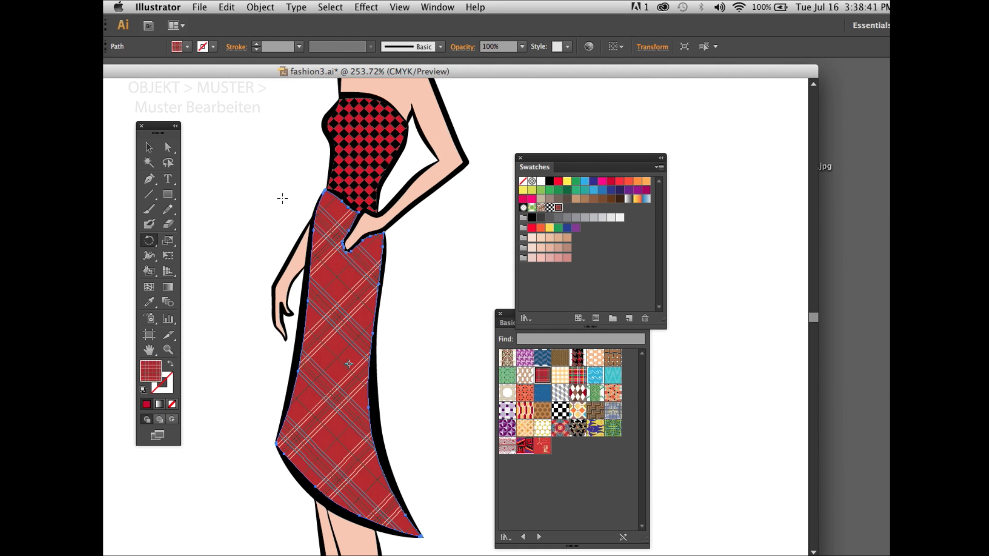
pyautogui.click(249, 168)
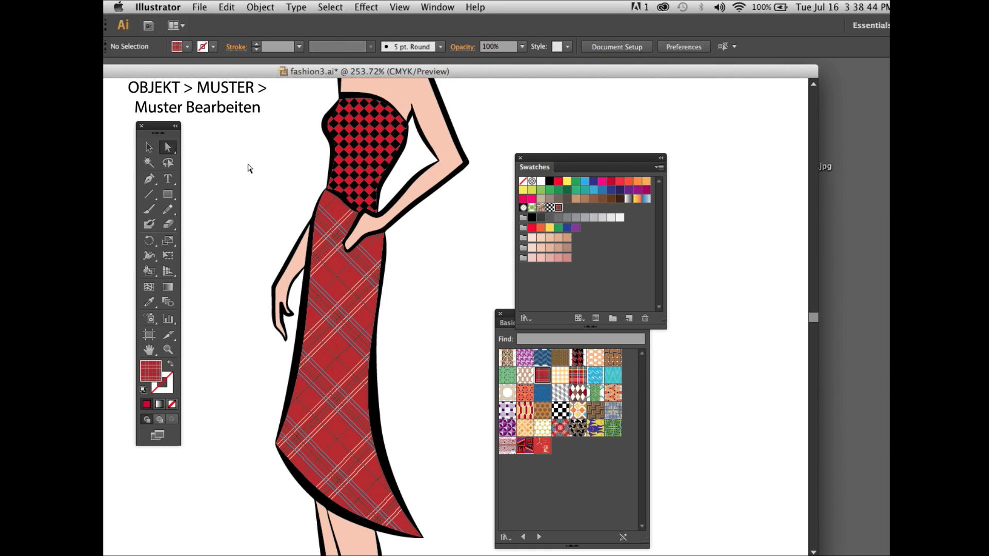
# Select the bodice and open its checkerboard pattern for editing
pyautogui.click(373, 150)
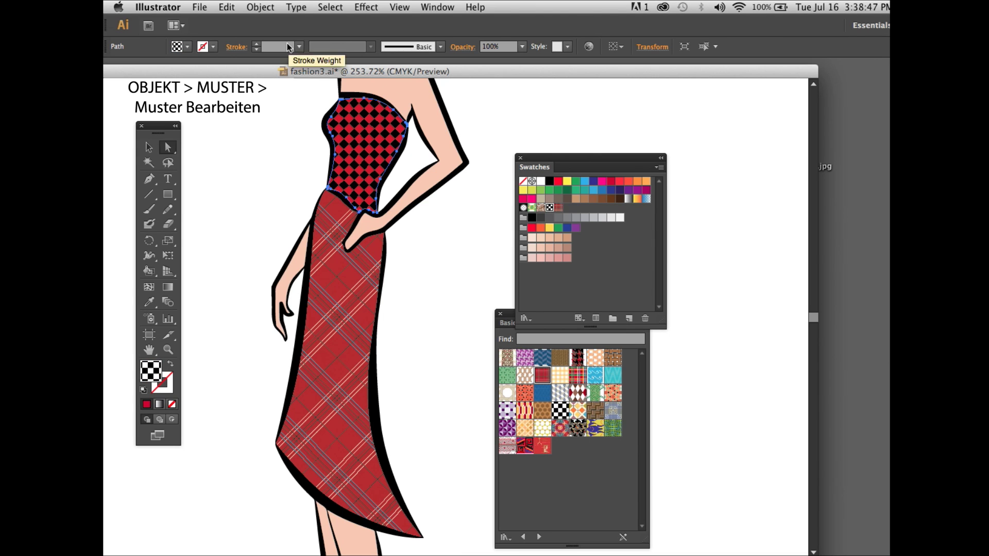
pyautogui.click(227, 7)
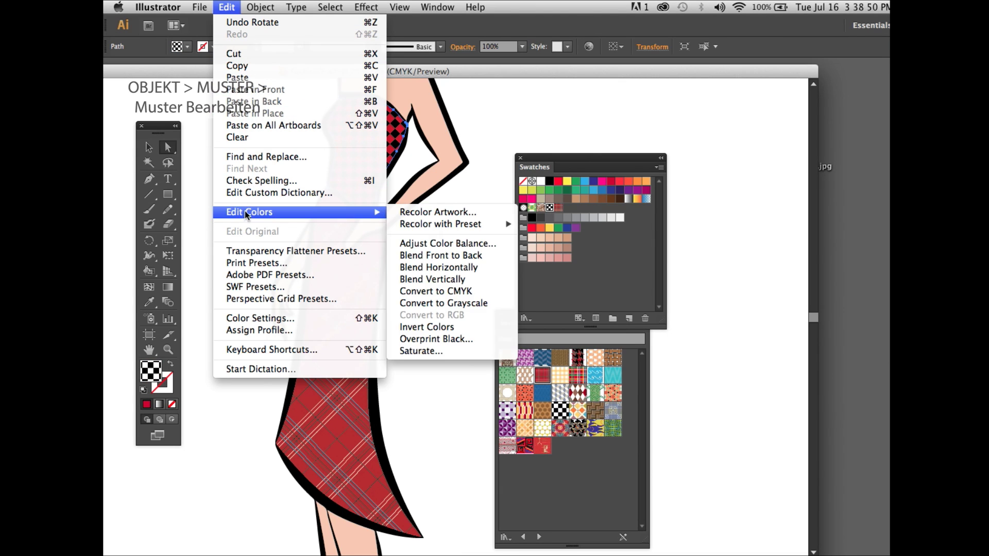
pyautogui.moveTo(261, 7)
pyautogui.moveTo(296, 255)
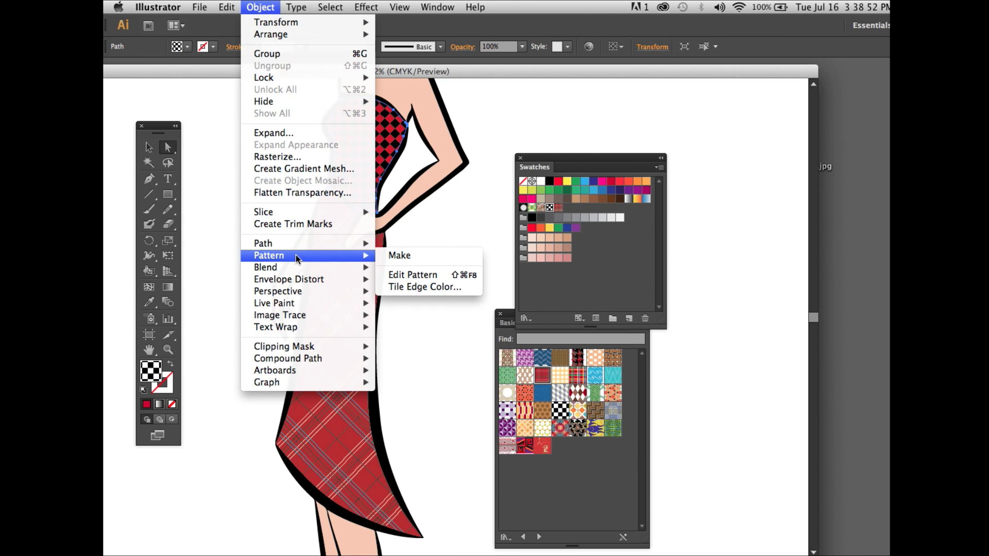
pyautogui.click(419, 275)
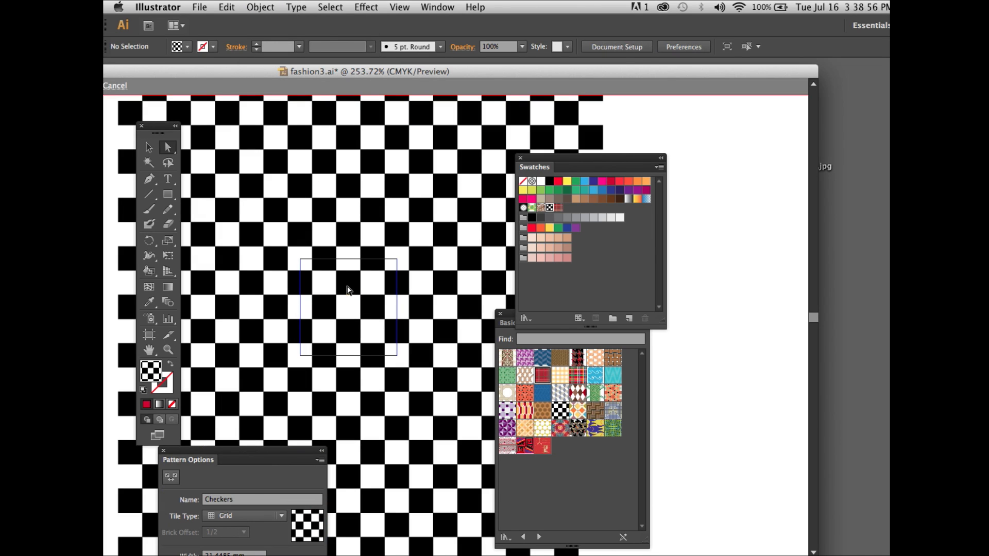
# Fill the four black squares around the centre of the checkerboard tile with white
pyautogui.click(349, 291)
pyautogui.keyDown('shift'); pyautogui.click(328, 310); pyautogui.keyUp('shift')
pyautogui.keyDown('shift'); pyautogui.click(352, 335); pyautogui.keyUp('shift')
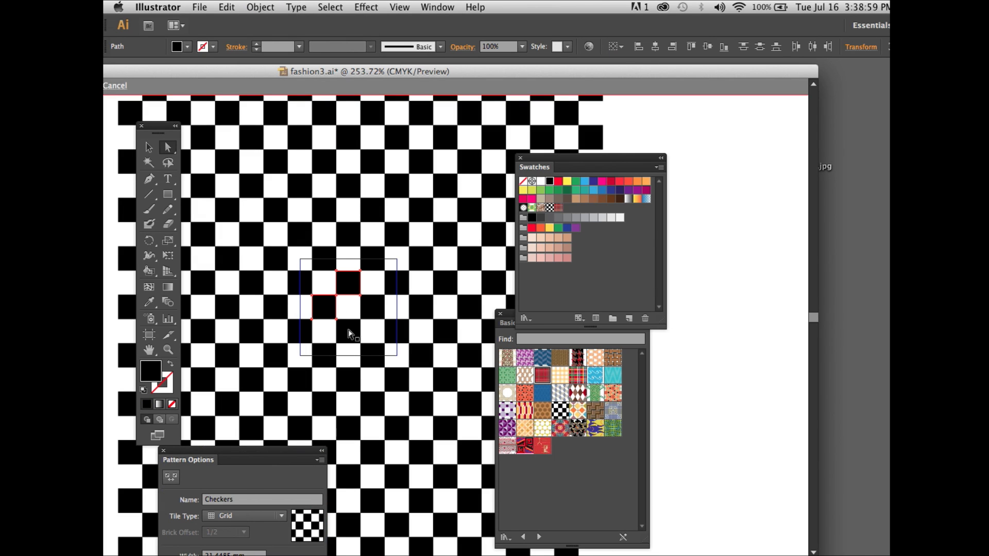
pyautogui.click(541, 182)
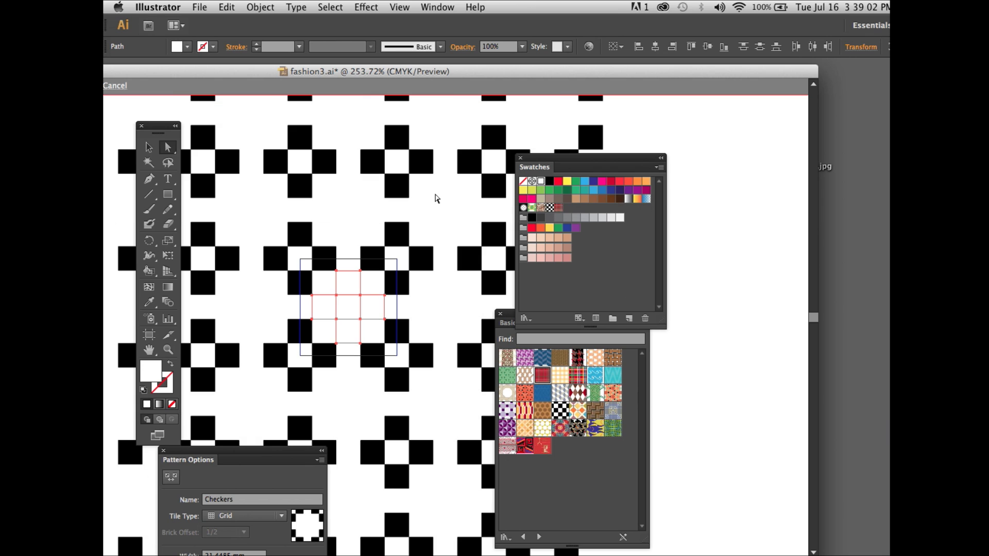
# Draw a rectangle over the tile's centre square, fill it with medium grey, and finish editing the checkerboard pattern
pyautogui.click(168, 194)
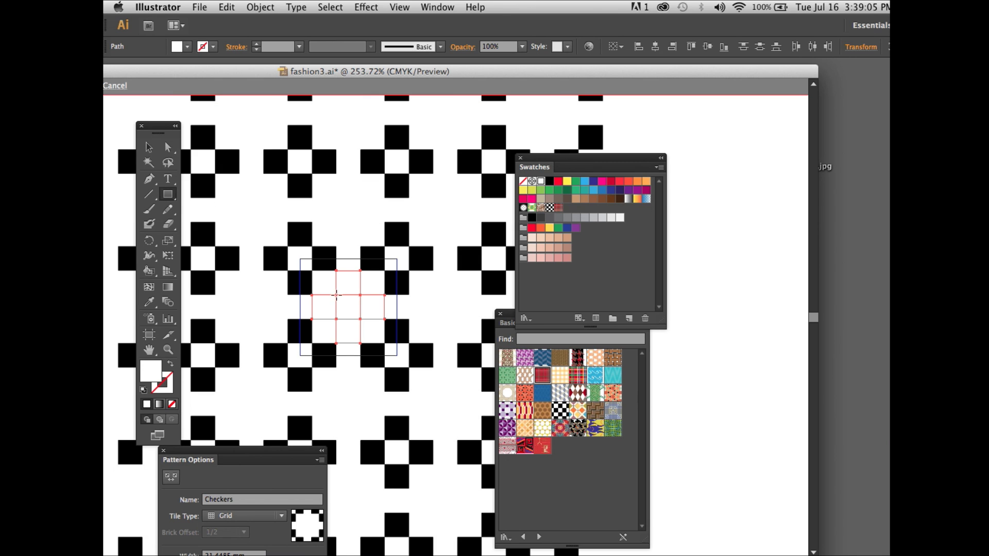
pyautogui.moveTo(336, 295); pyautogui.dragTo(359, 318)
pyautogui.click(566, 218)
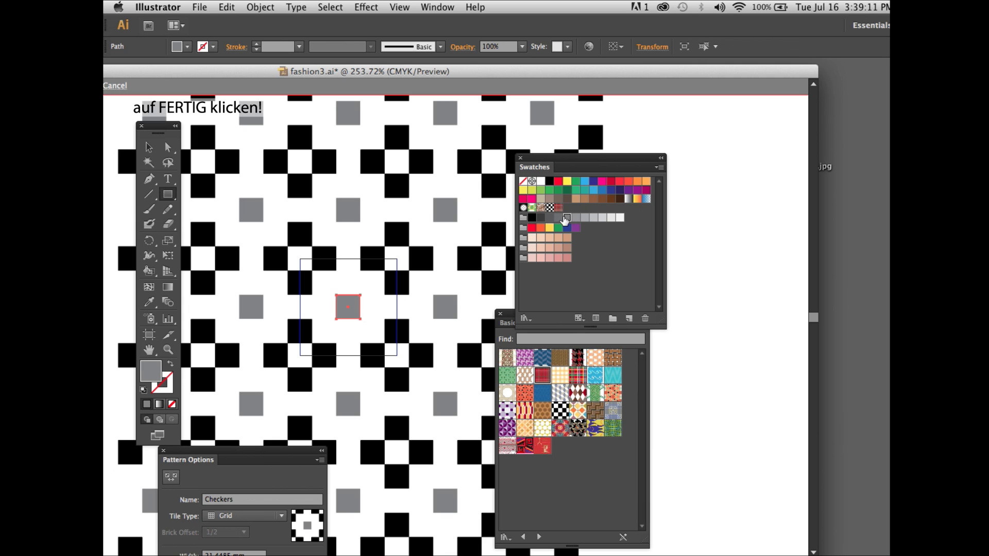
pyautogui.click(149, 148)
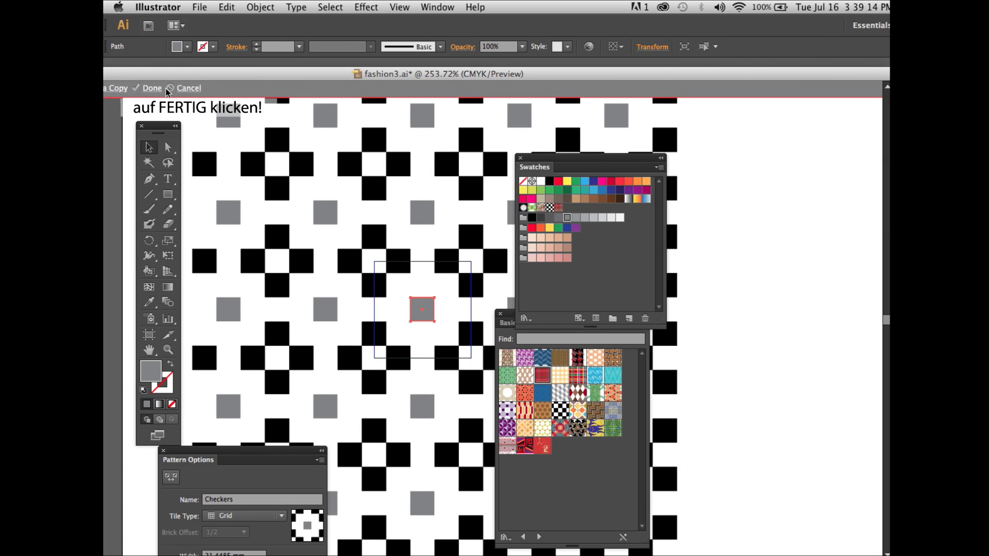
pyautogui.click(147, 87)
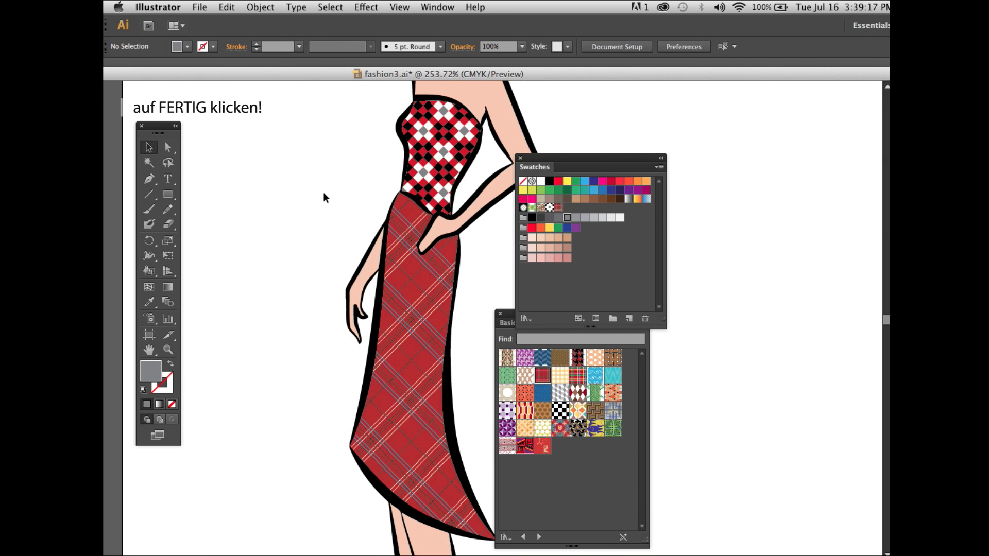
# Select the skirt and open its plaid pattern for editing
pyautogui.click(168, 147)
pyautogui.click(400, 276)
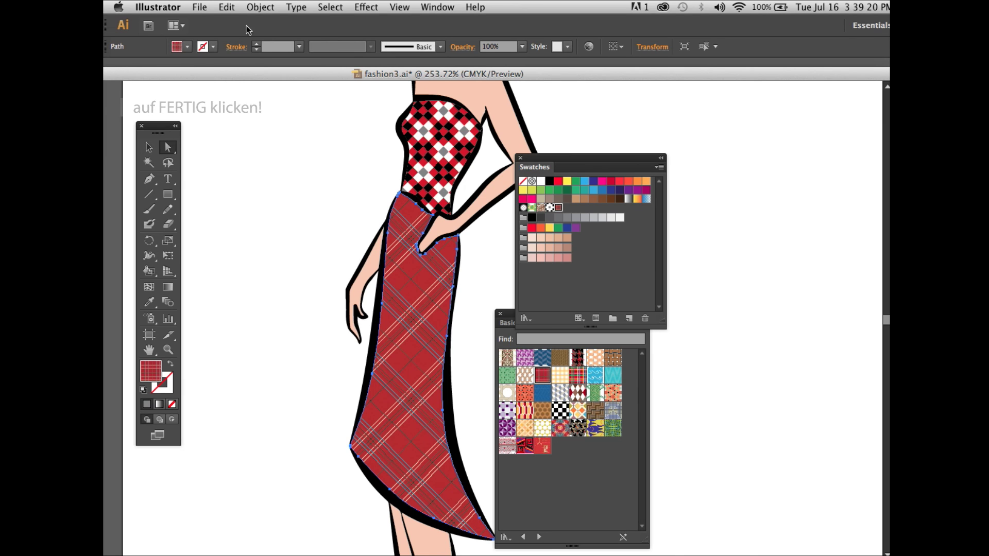
pyautogui.click(226, 7)
pyautogui.moveTo(260, 7)
pyautogui.moveTo(283, 258)
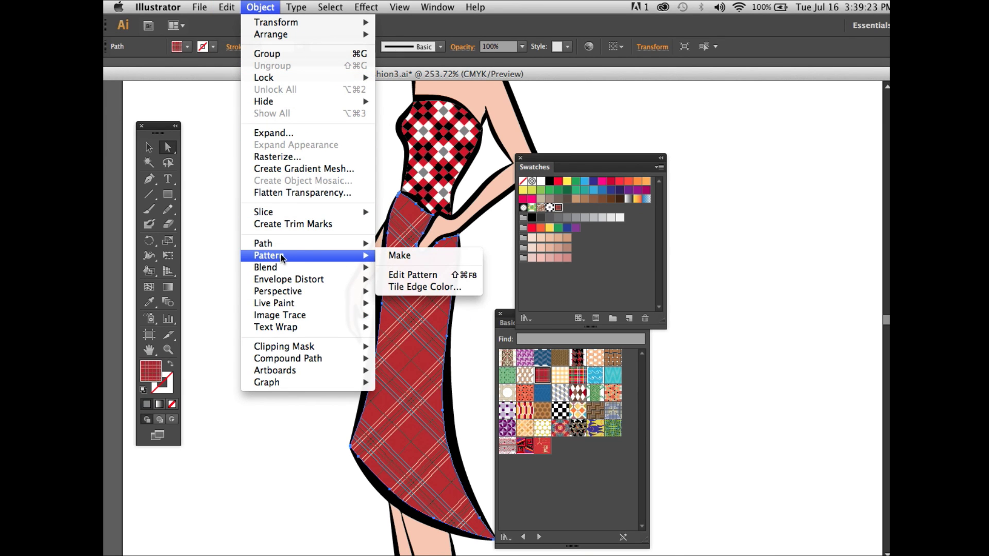
pyautogui.click(413, 275)
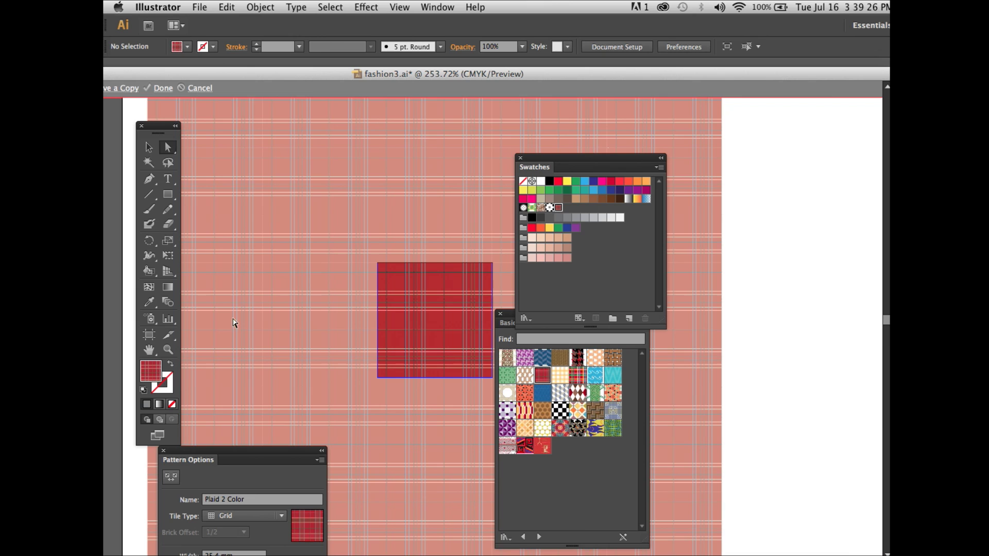
# Select all blue plaid lines by their shared stroke color and give them a grey 1 pt stroke
pyautogui.moveTo(368, 255); pyautogui.dragTo(522, 397)
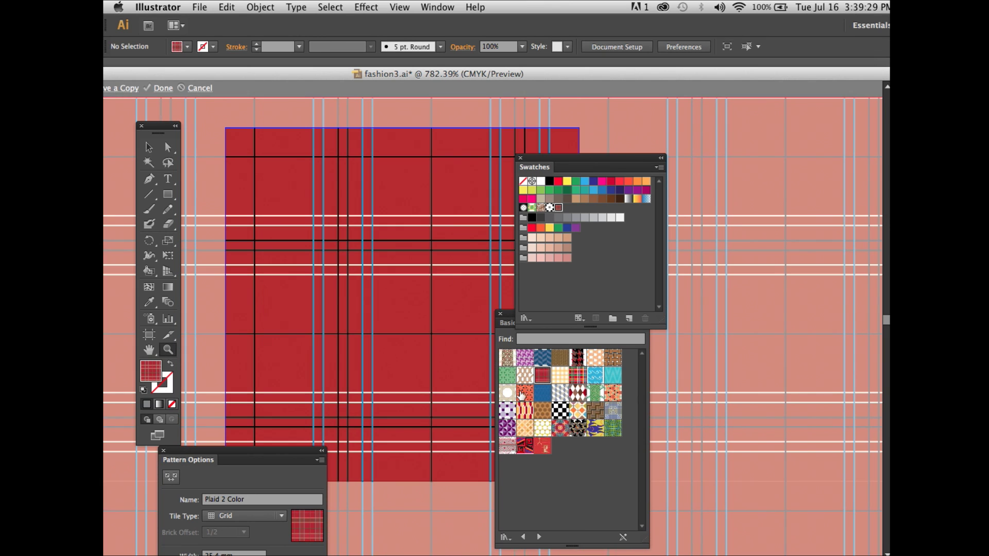
pyautogui.press('a')
pyautogui.click(373, 150)
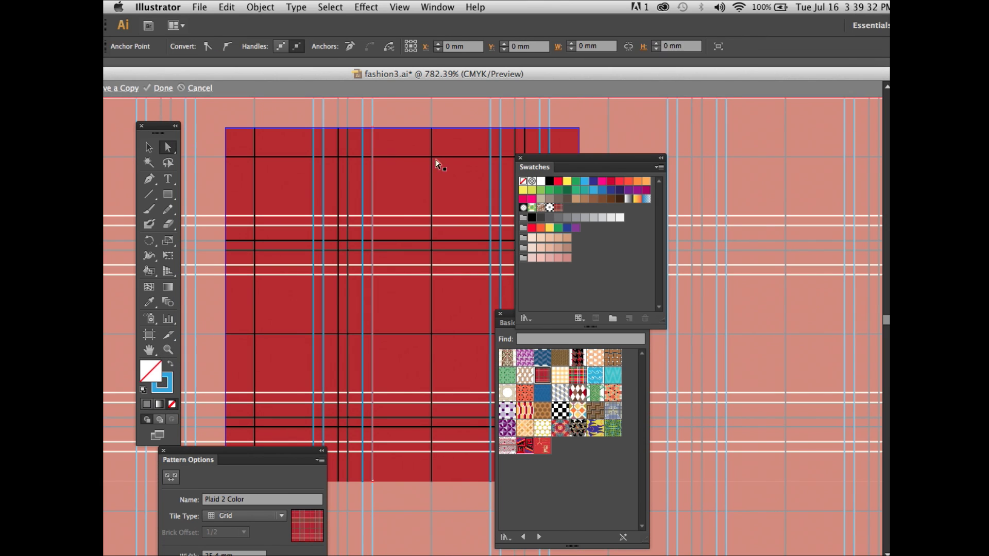
pyautogui.click(170, 380)
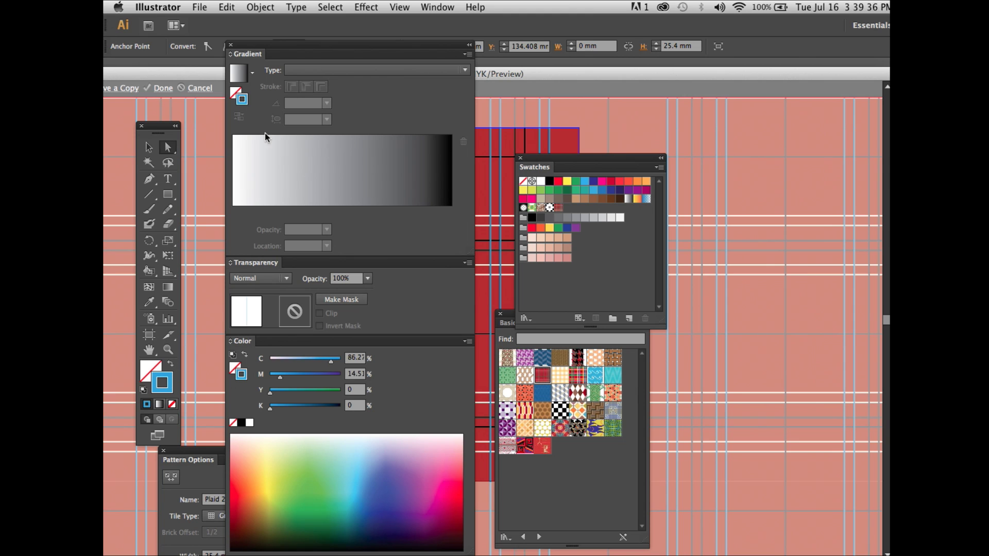
pyautogui.click(231, 45)
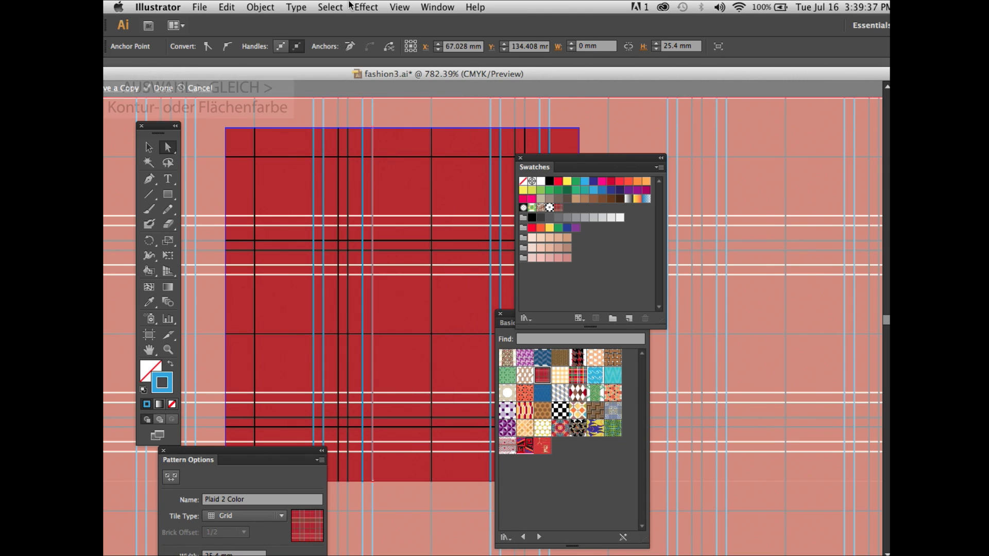
pyautogui.click(331, 7)
pyautogui.moveTo(337, 121)
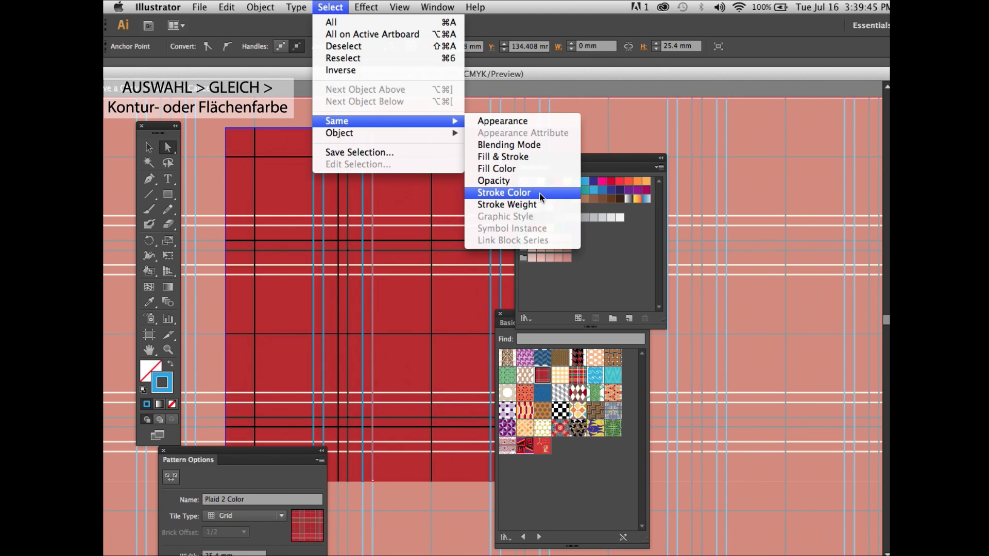
pyautogui.click(540, 191)
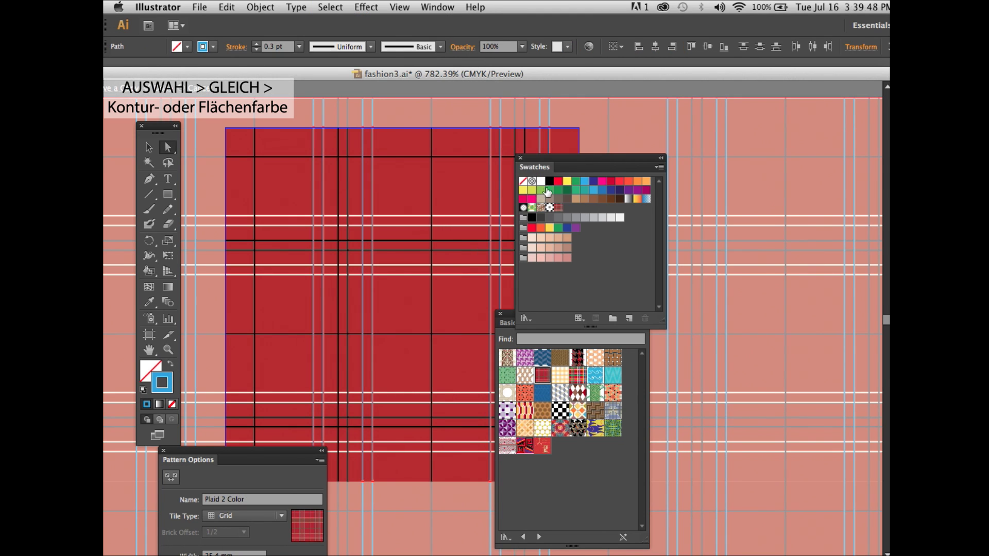
pyautogui.click(576, 217)
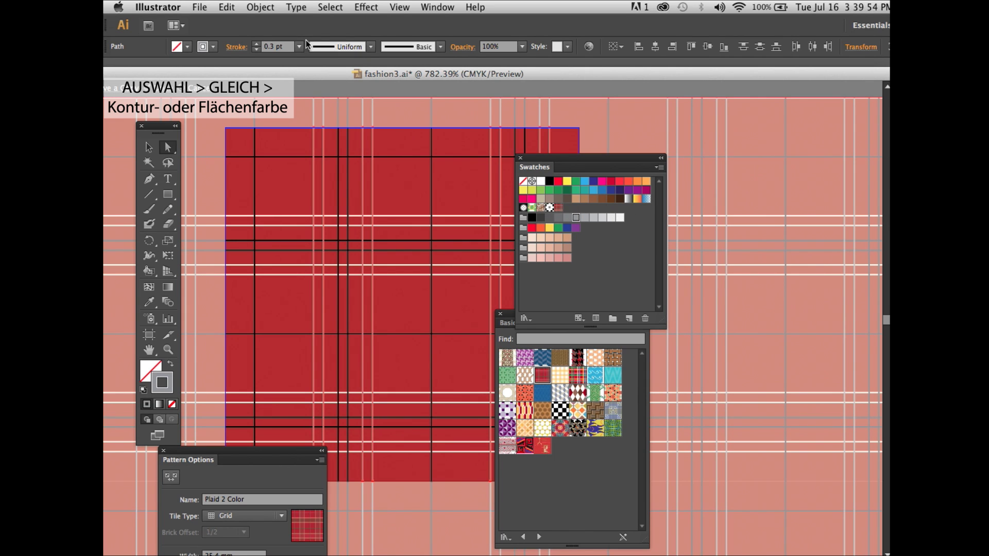
pyautogui.click(273, 46)
pyautogui.press('Return')
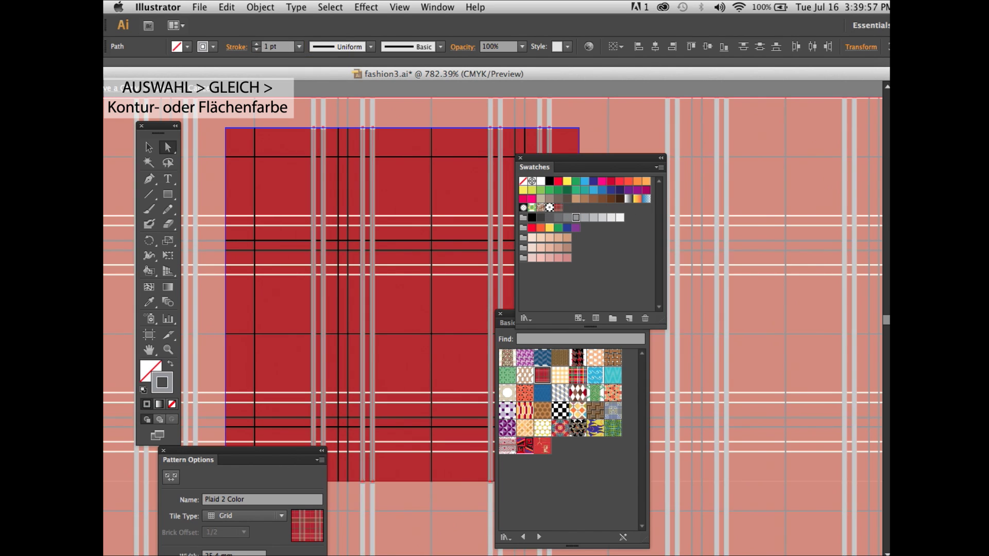
# Select all black plaid lines by their shared stroke color, set their stroke to 0.7 pt, and finish editing the pattern
pyautogui.click(352, 157)
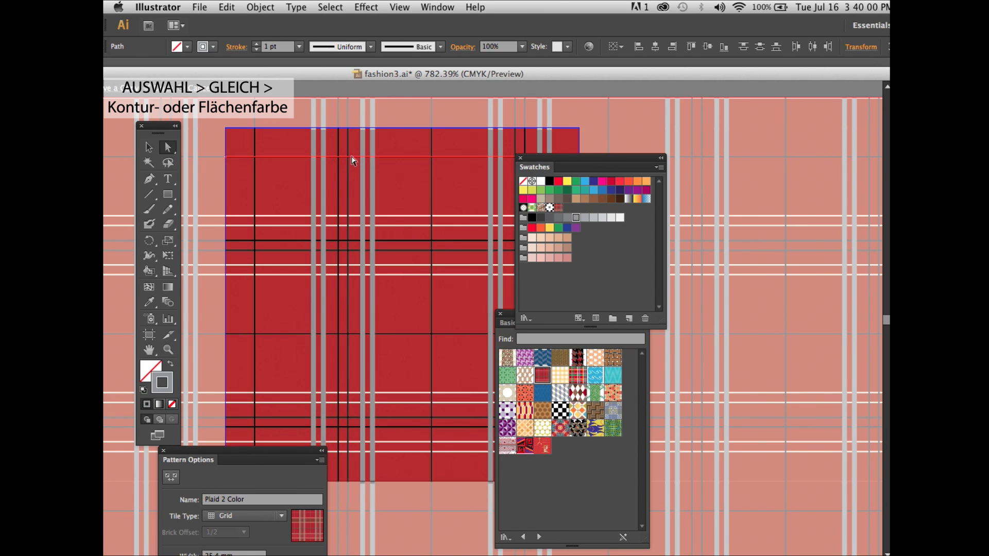
pyautogui.click(341, 8)
pyautogui.moveTo(344, 120)
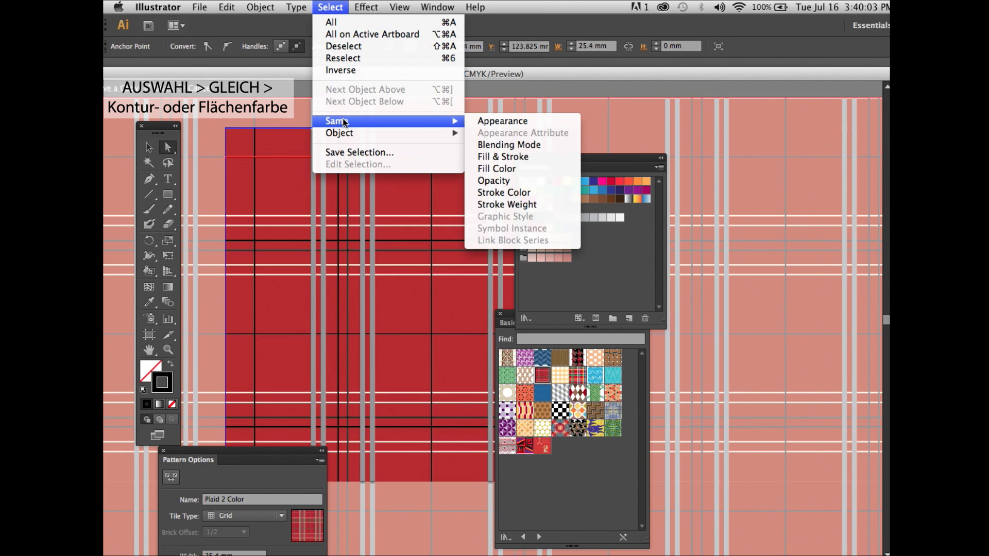
pyautogui.click(527, 193)
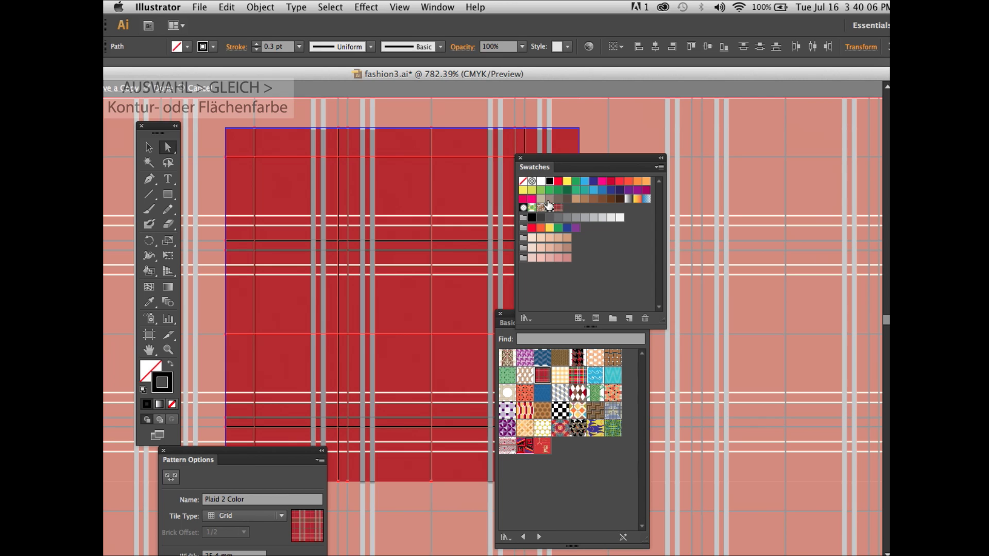
pyautogui.write('0')
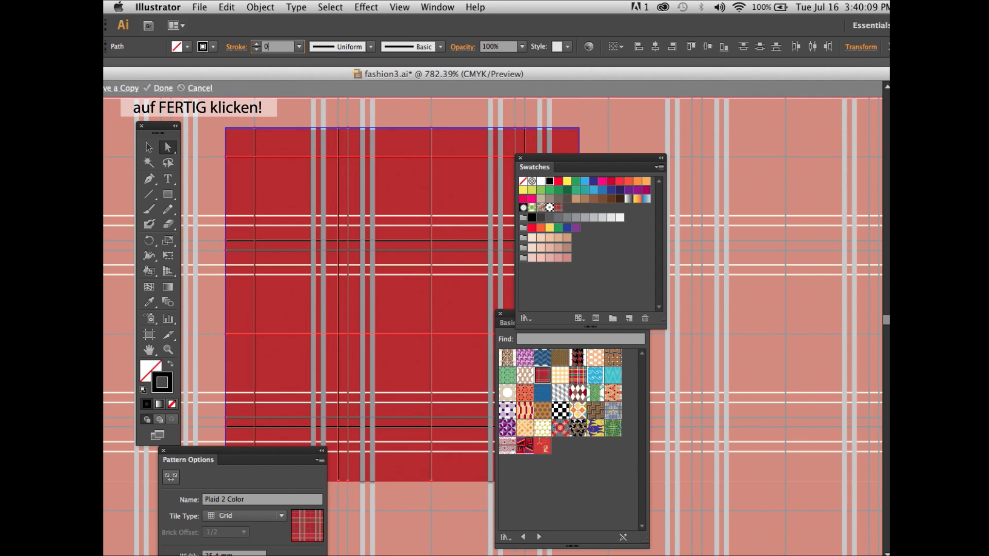
pyautogui.write('.7')
pyautogui.press('Return')
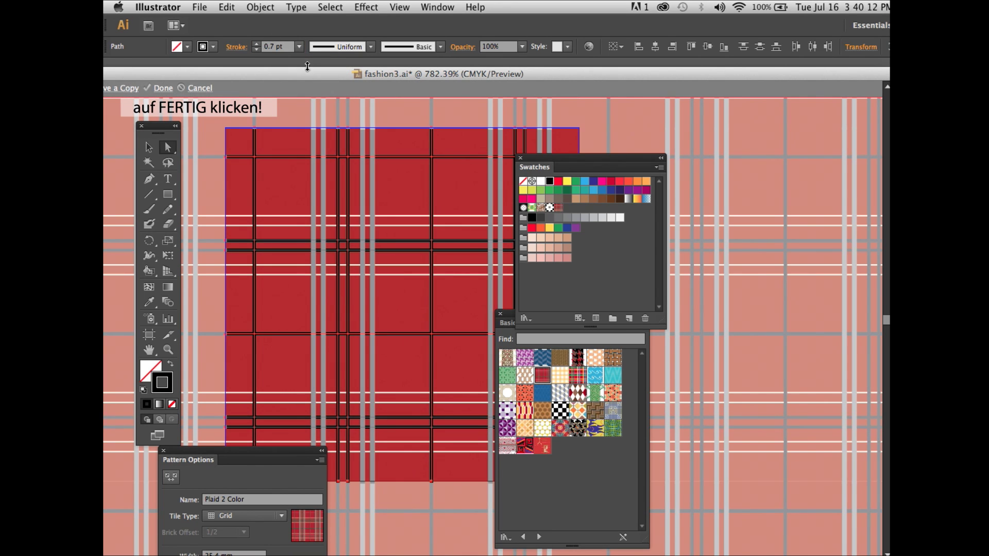
pyautogui.click(160, 90)
pyautogui.click(162, 89)
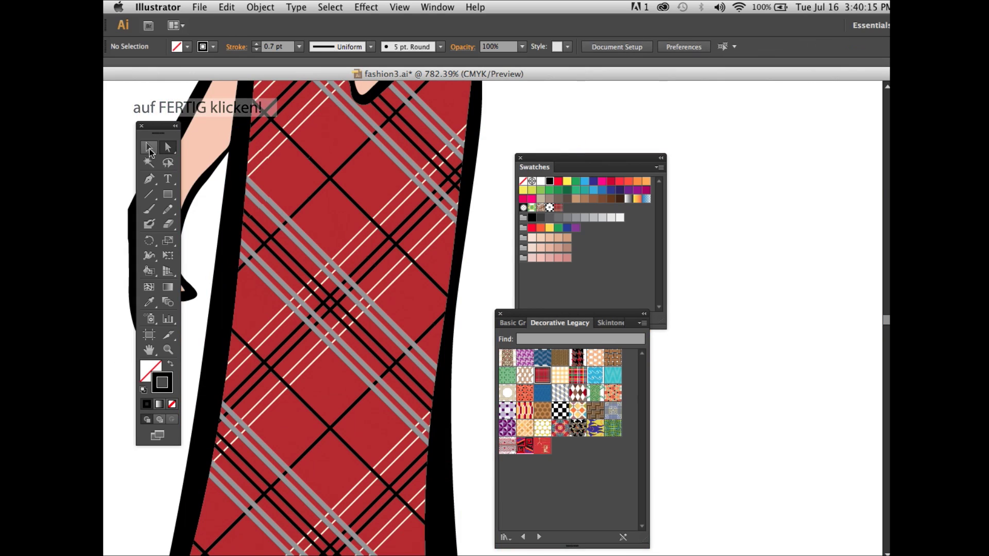
# Scale only the edited checkerboard pattern inside the bodice uniformly to 50%, without transforming the bodice shape
pyautogui.click(149, 147)
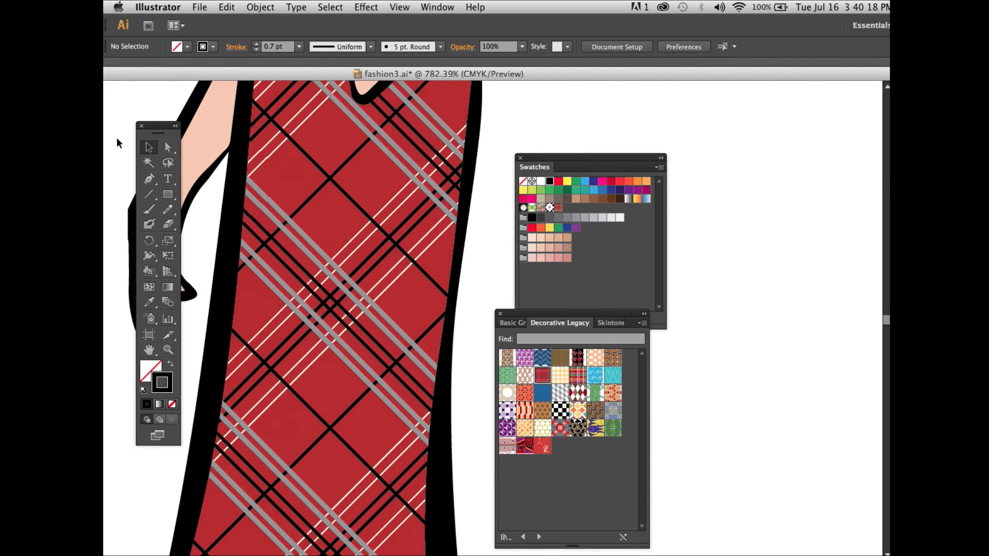
pyautogui.press('super+0')
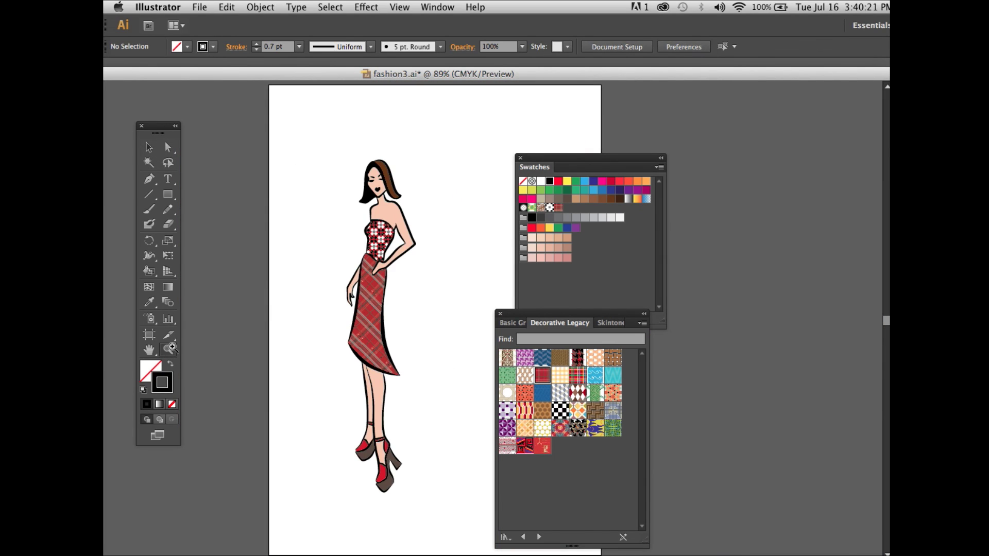
pyautogui.moveTo(344, 211); pyautogui.dragTo(425, 386)
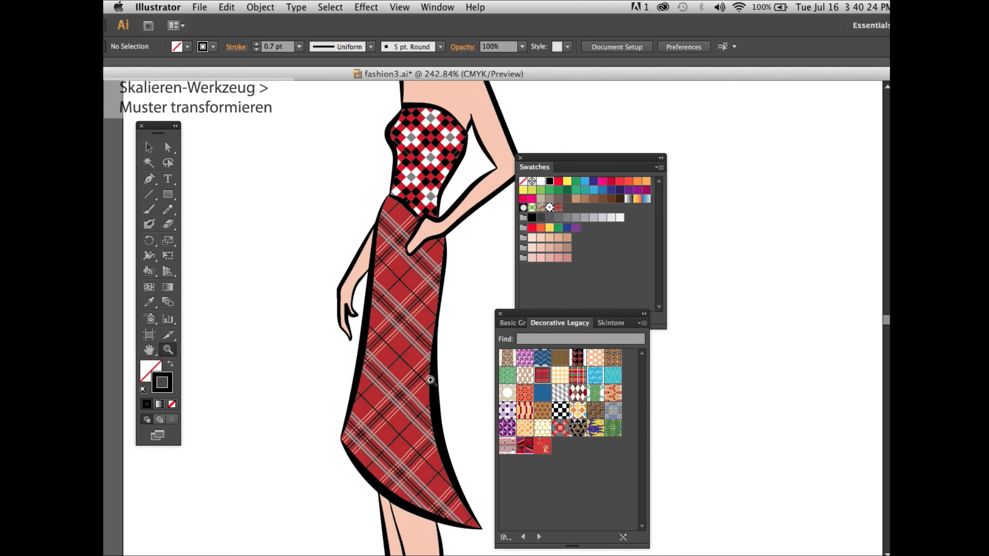
pyautogui.click(167, 147)
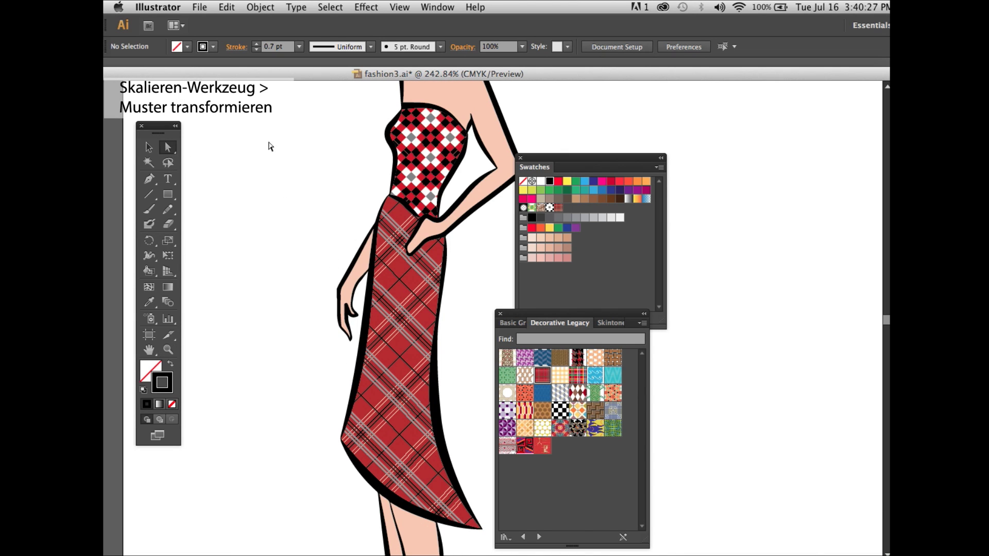
pyautogui.click(404, 142)
pyautogui.doubleClick(168, 241)
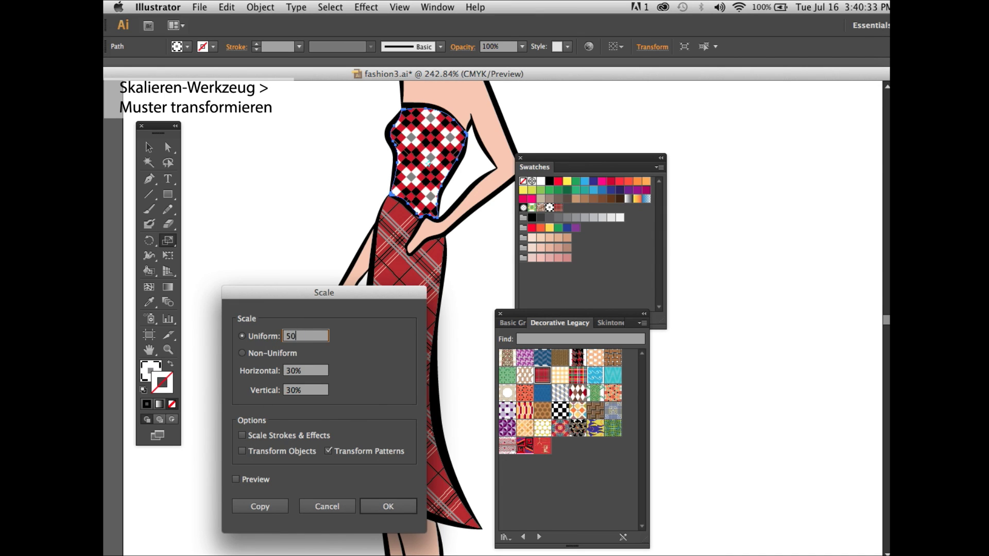
pyautogui.click(236, 480)
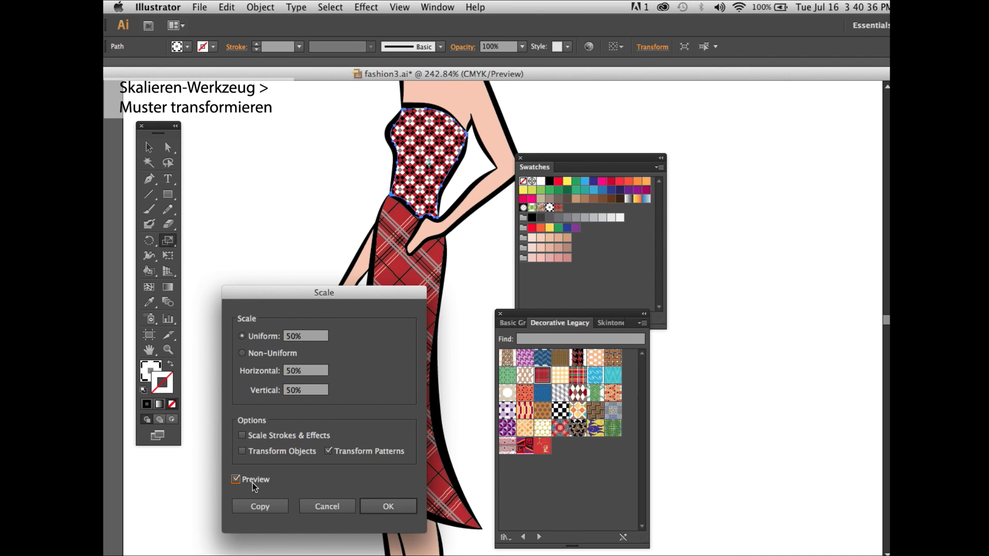
pyautogui.click(388, 506)
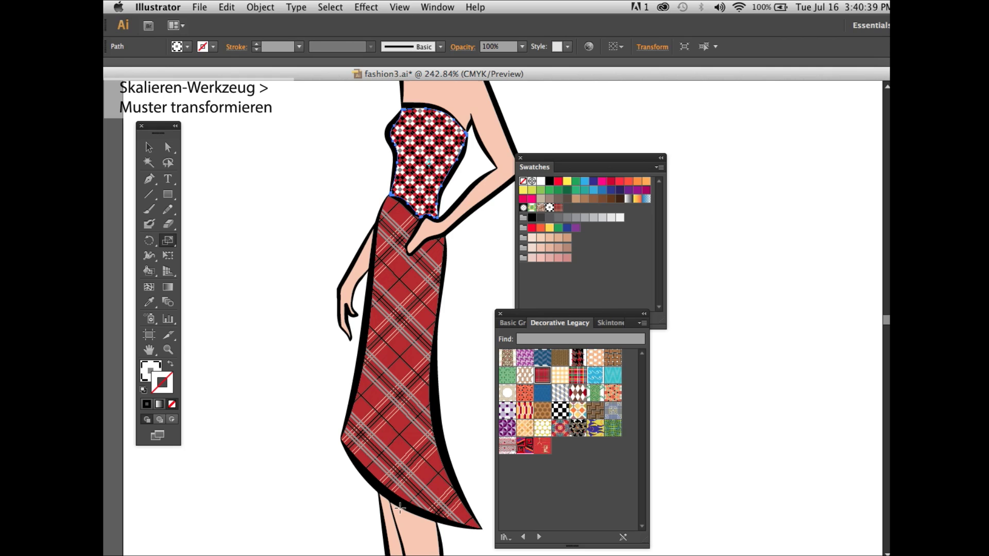
# Deselect the bodice, bring the toolbox closer to the figure, and move the swatches clear of the raised elbow
pyautogui.click(150, 148)
pyautogui.moveTo(160, 127); pyautogui.dragTo(256, 116)
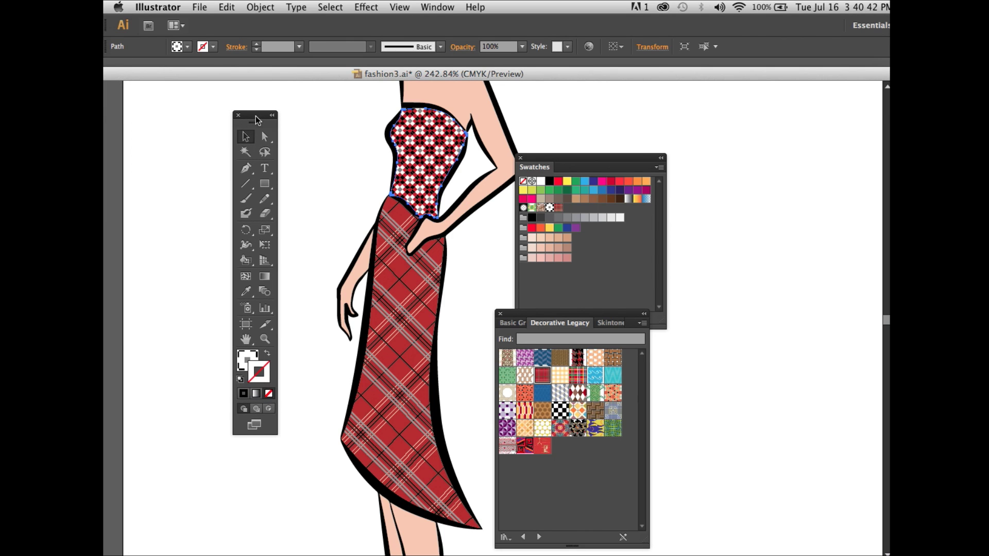
pyautogui.click(304, 128)
pyautogui.moveTo(541, 161); pyautogui.dragTo(701, 202)
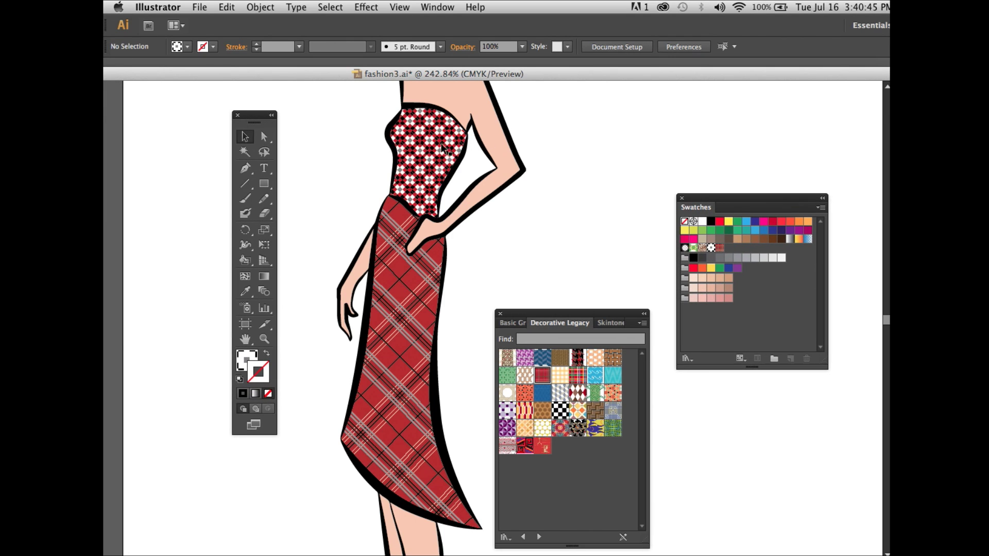
# Apply an envelope mesh with 4 rows and 4 columns to the checkered bodice
pyautogui.press('super+a')
pyautogui.click(264, 136)
pyautogui.click(335, 137)
pyautogui.click(412, 142)
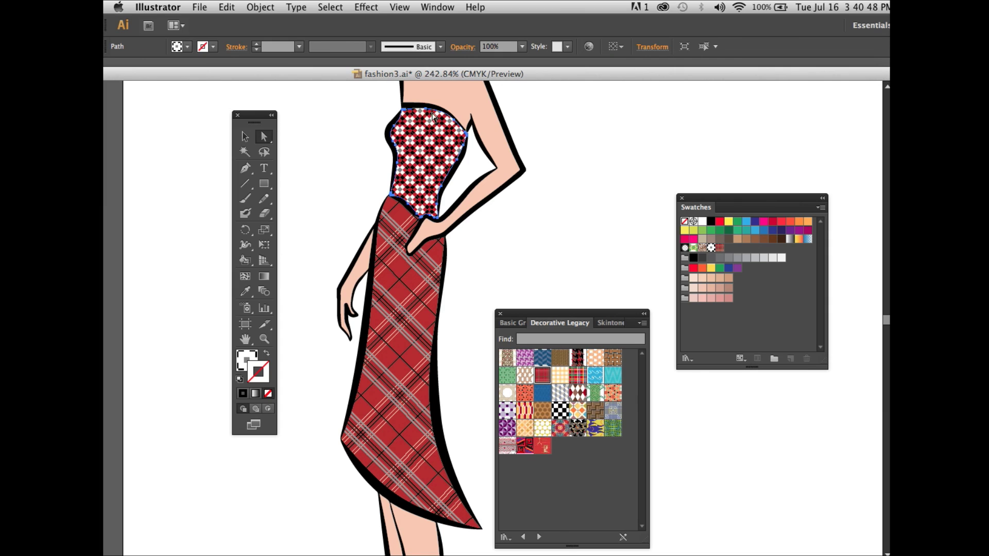
pyautogui.click(266, 7)
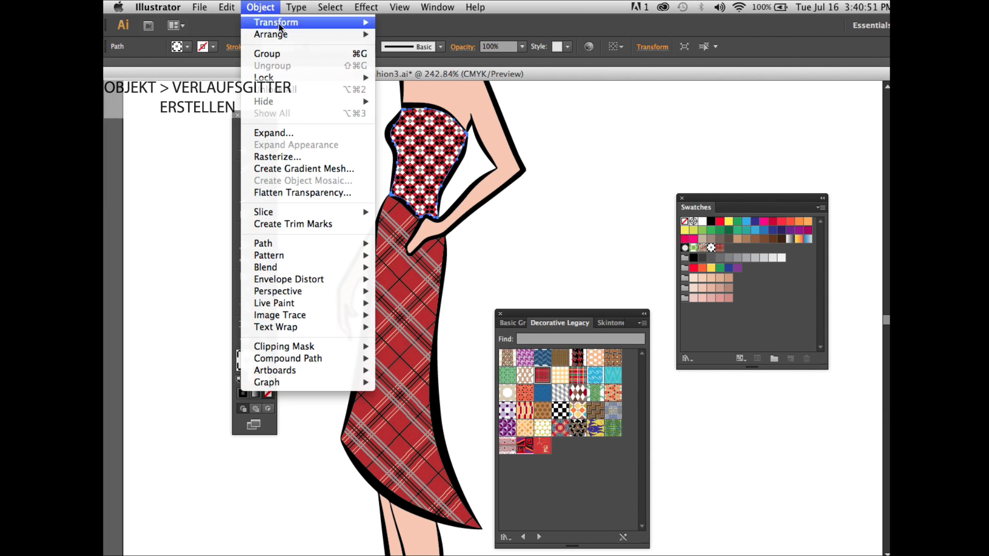
pyautogui.moveTo(312, 284)
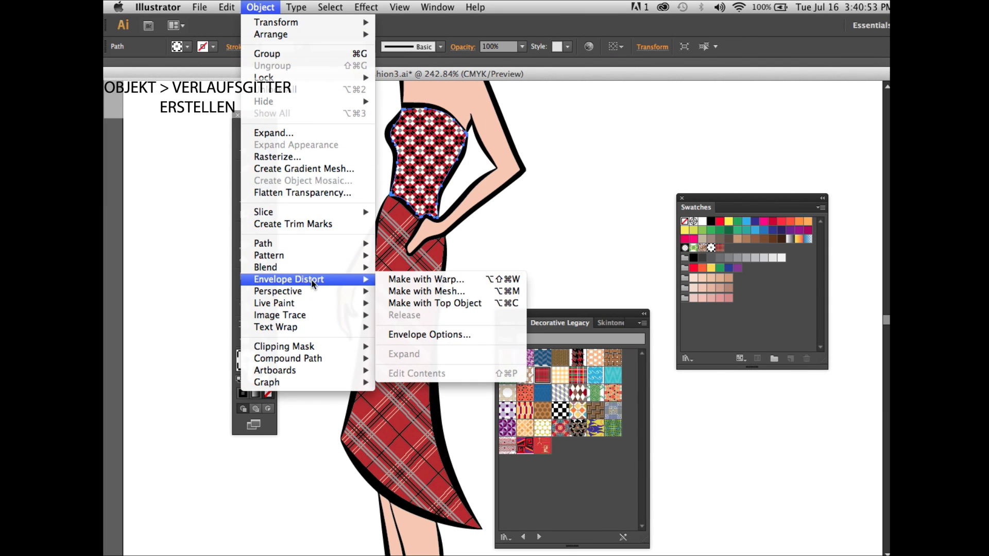
pyautogui.click(475, 293)
pyautogui.click(247, 178)
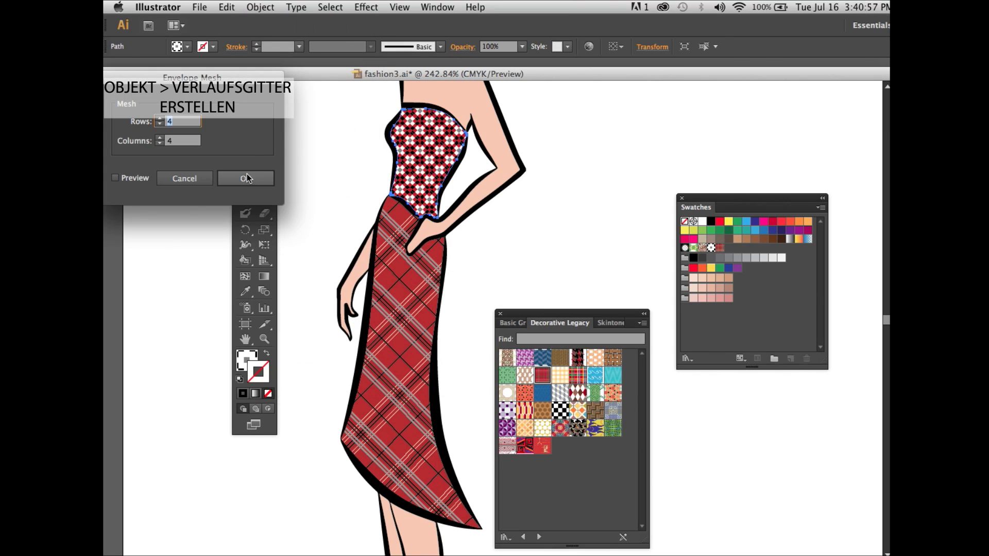
# Shift the bodice's inner mesh points slightly downward at the bust and waist so the pattern curves with the body
pyautogui.click(264, 339)
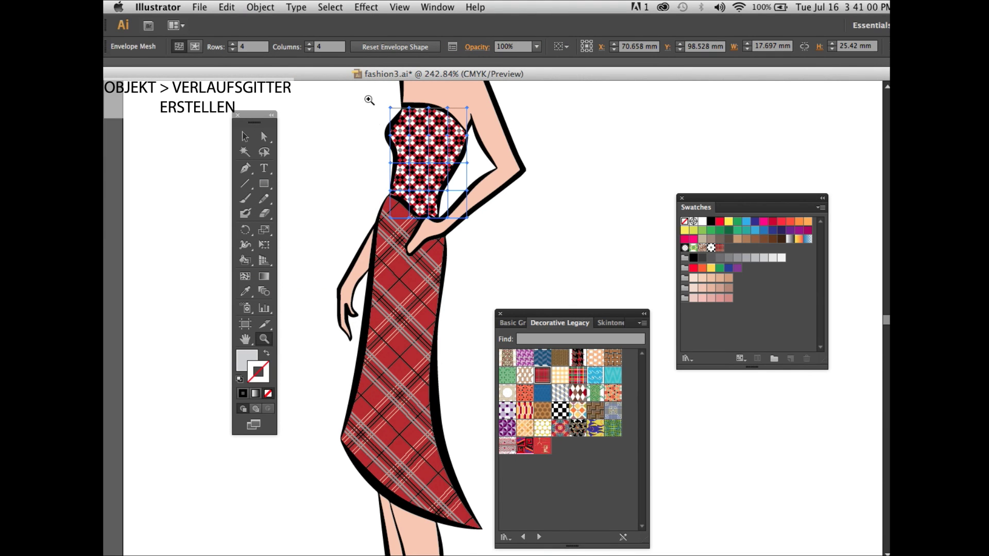
pyautogui.moveTo(369, 99); pyautogui.dragTo(499, 259)
pyautogui.moveTo(254, 115); pyautogui.dragTo(200, 115)
pyautogui.click(210, 137)
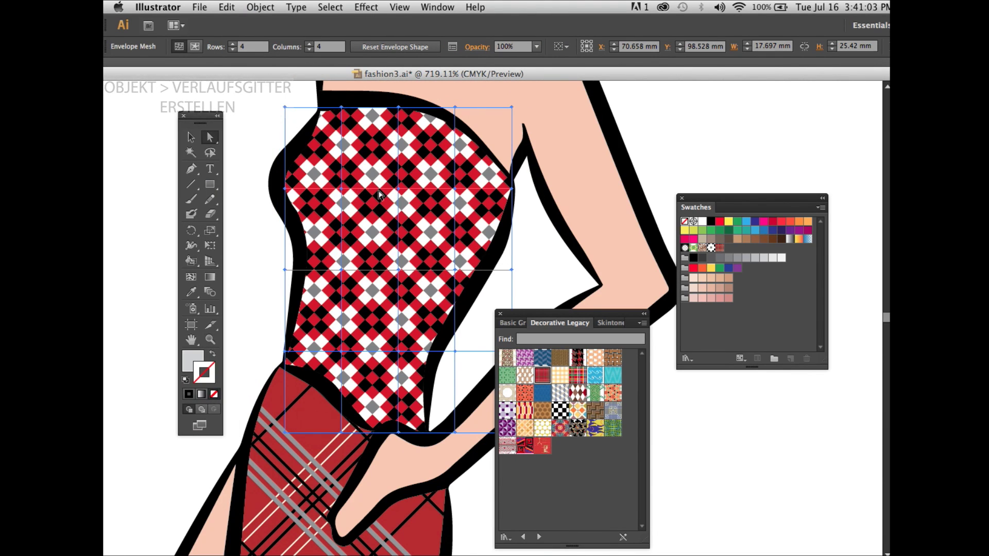
pyautogui.click(344, 190)
pyautogui.moveTo(344, 190); pyautogui.dragTo(344, 199)
pyautogui.moveTo(454, 189); pyautogui.dragTo(453, 203)
pyautogui.click(456, 107)
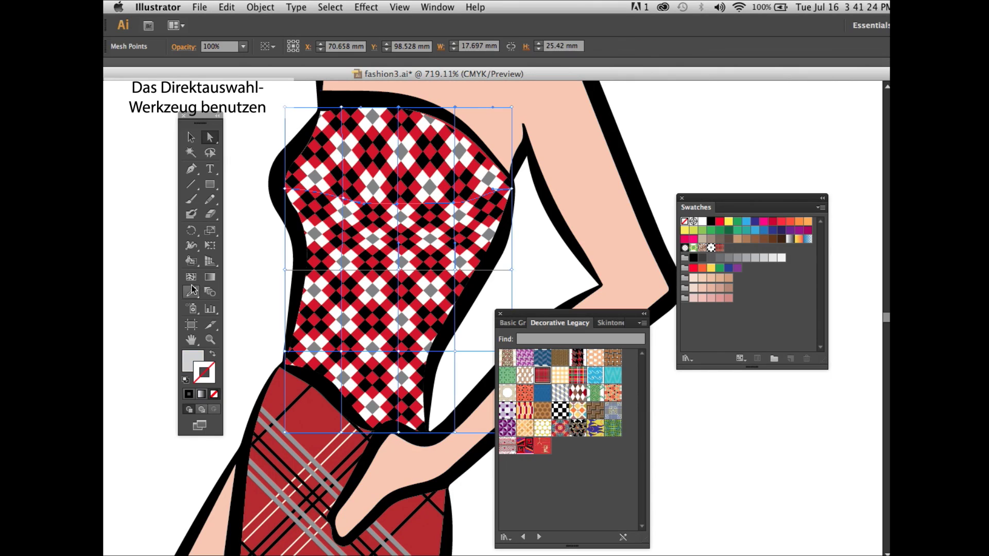
pyautogui.moveTo(398, 352); pyautogui.dragTo(341, 372)
# Add mesh points at the bodice's left waist edge and right bust, and reshape the mesh around them
pyautogui.click(190, 277)
pyautogui.click(316, 369)
pyautogui.click(210, 137)
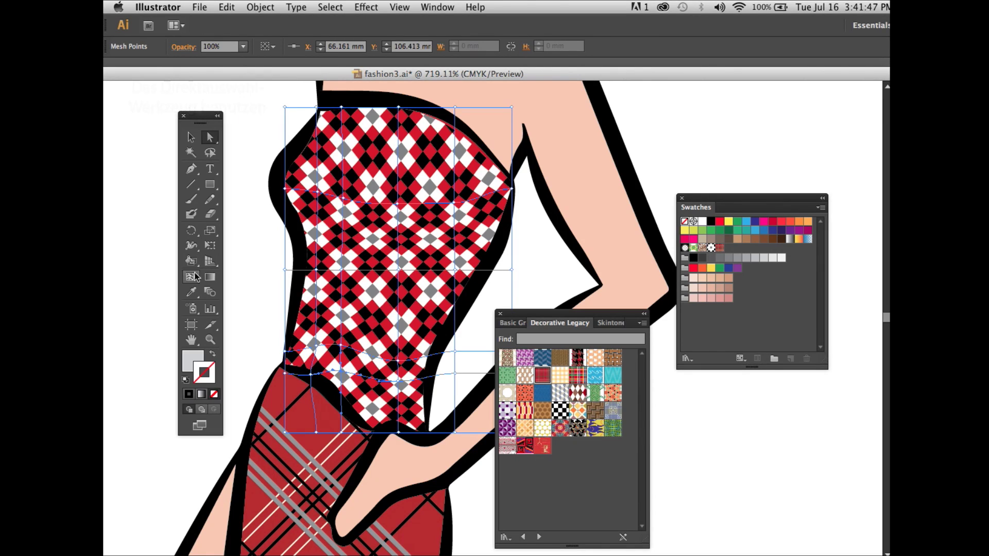
pyautogui.click(440, 157)
pyautogui.press('a')
pyautogui.moveTo(439, 157); pyautogui.dragTo(458, 155)
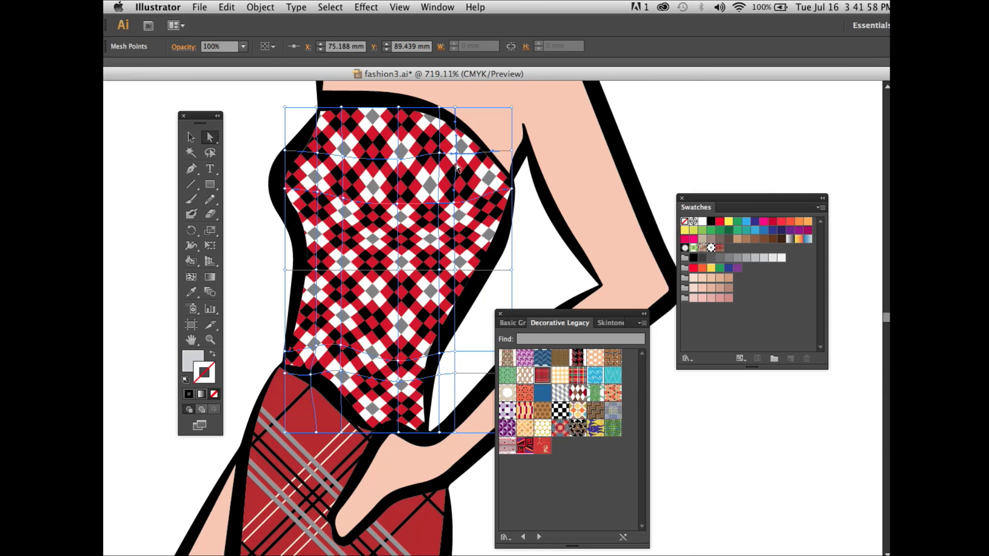
# Apply an envelope mesh with 4 rows and 4 columns to the plaid skirt
pyautogui.click(192, 339)
pyautogui.moveTo(288, 326); pyautogui.dragTo(314, 154)
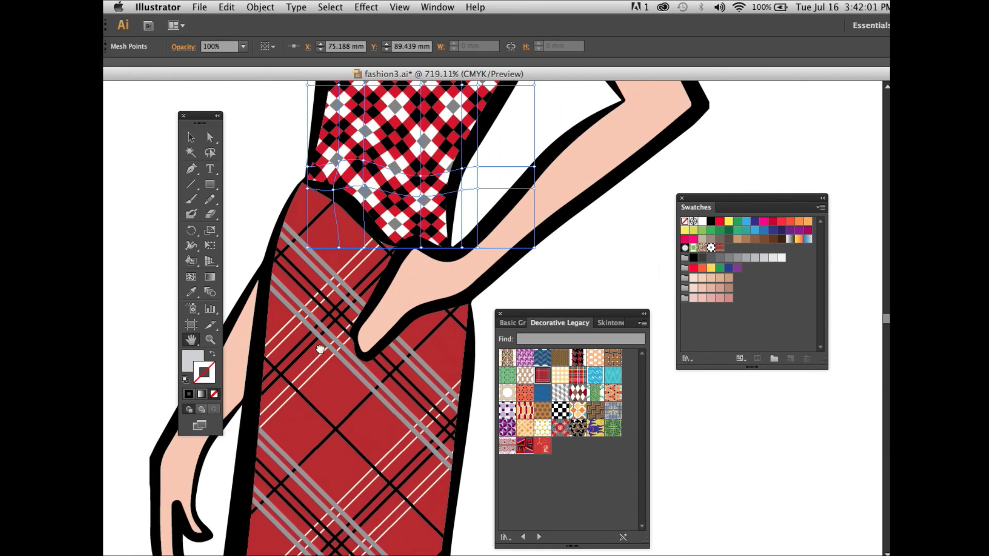
pyautogui.moveTo(320, 350); pyautogui.dragTo(329, 255)
pyautogui.press('super+minus')
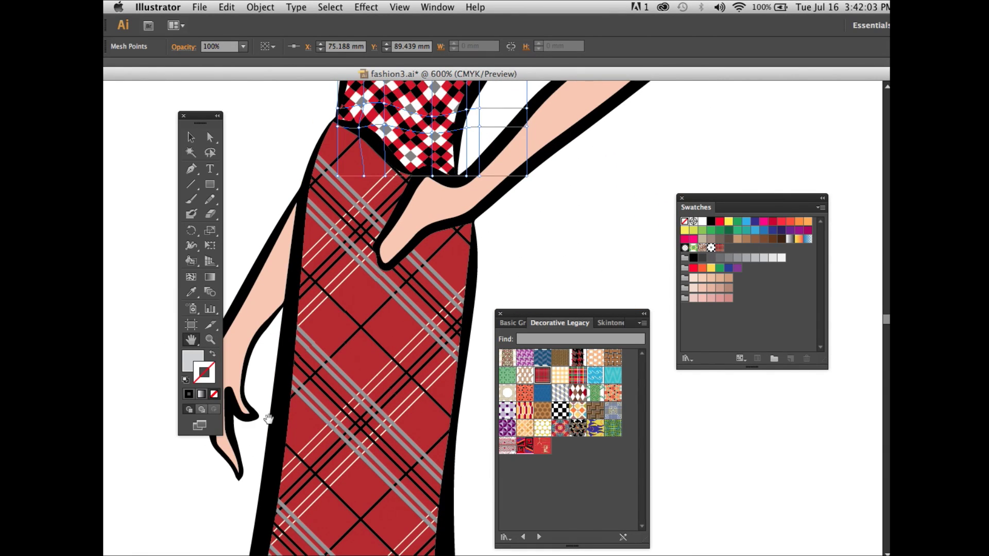
pyautogui.press('super+minus')
pyautogui.moveTo(394, 344); pyautogui.dragTo(390, 252)
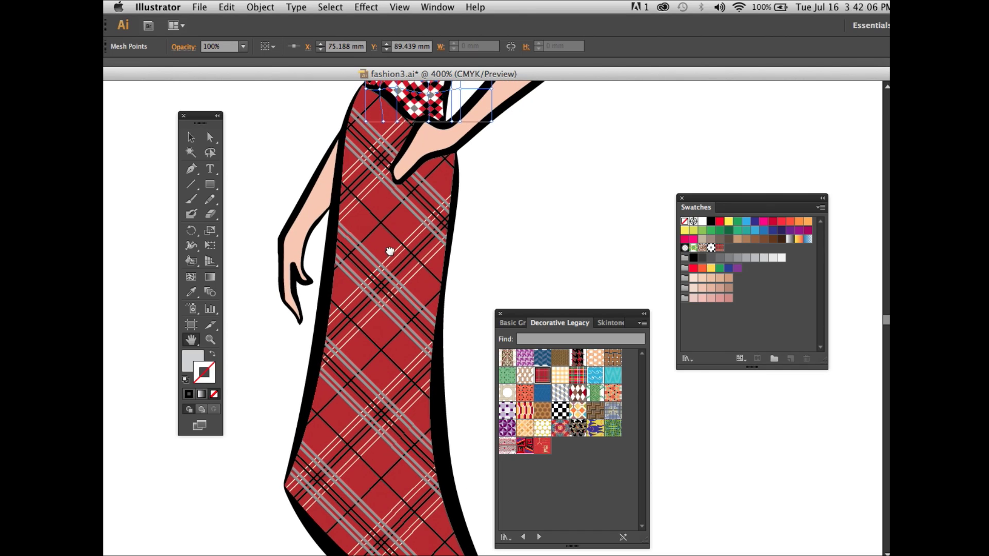
pyautogui.click(210, 137)
pyautogui.click(356, 176)
pyautogui.click(256, 7)
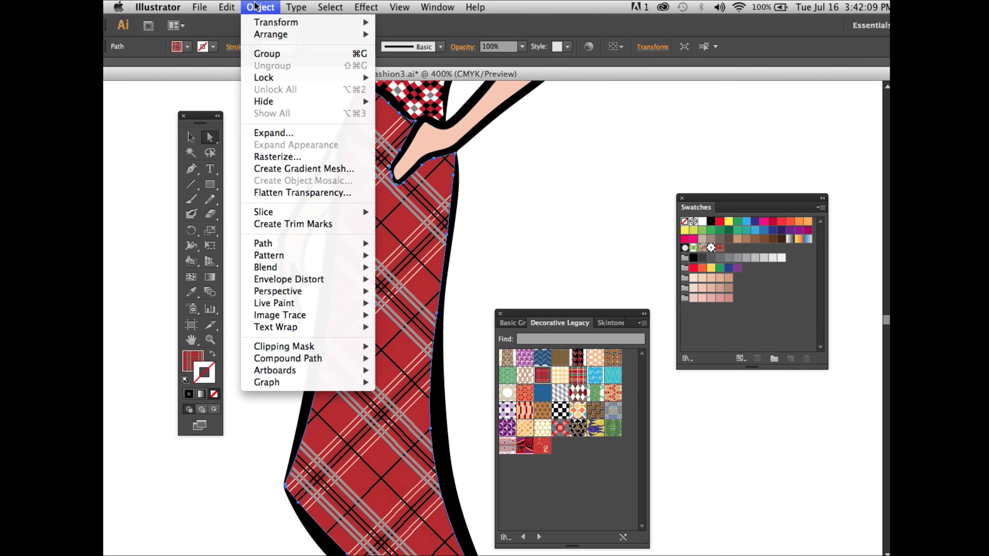
pyautogui.moveTo(310, 320)
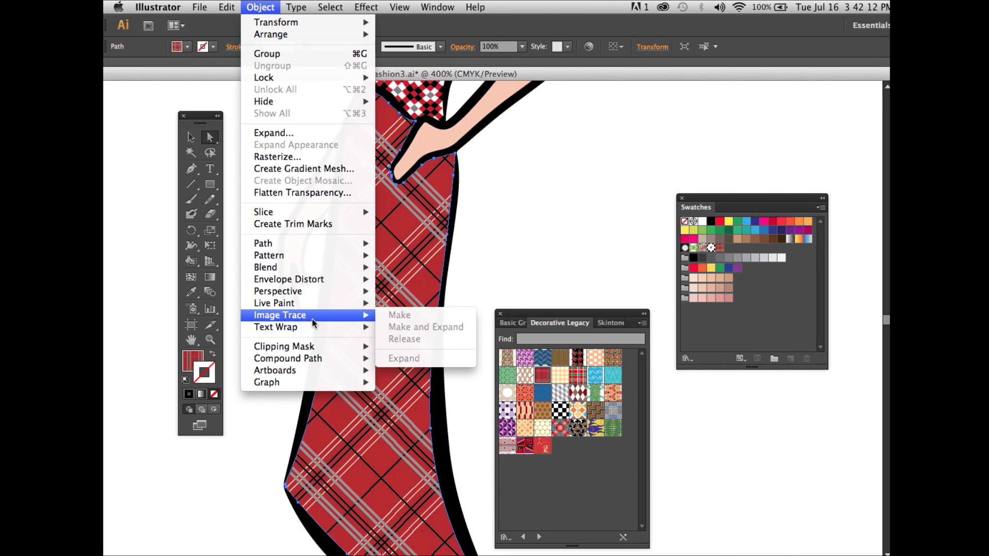
pyautogui.moveTo(321, 282)
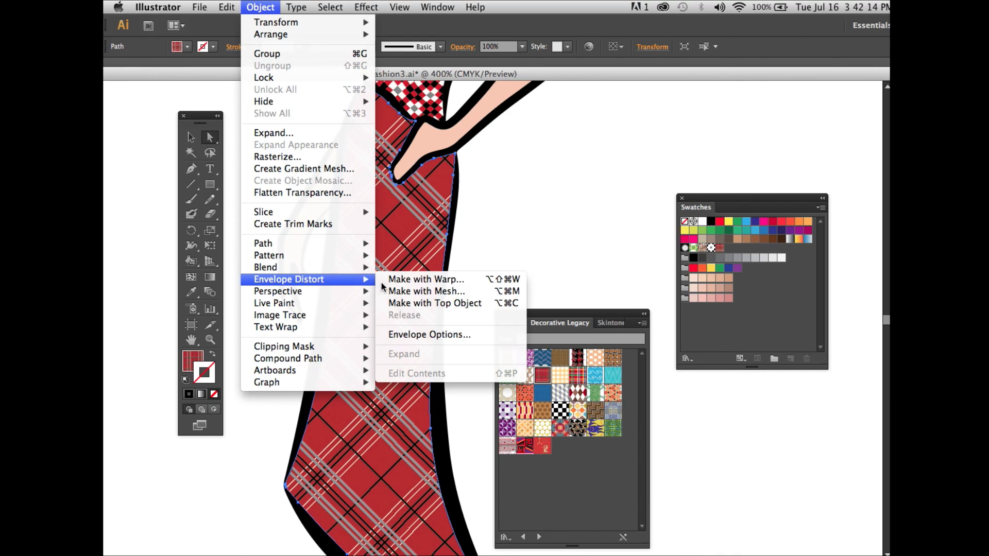
pyautogui.click(407, 292)
pyautogui.click(246, 180)
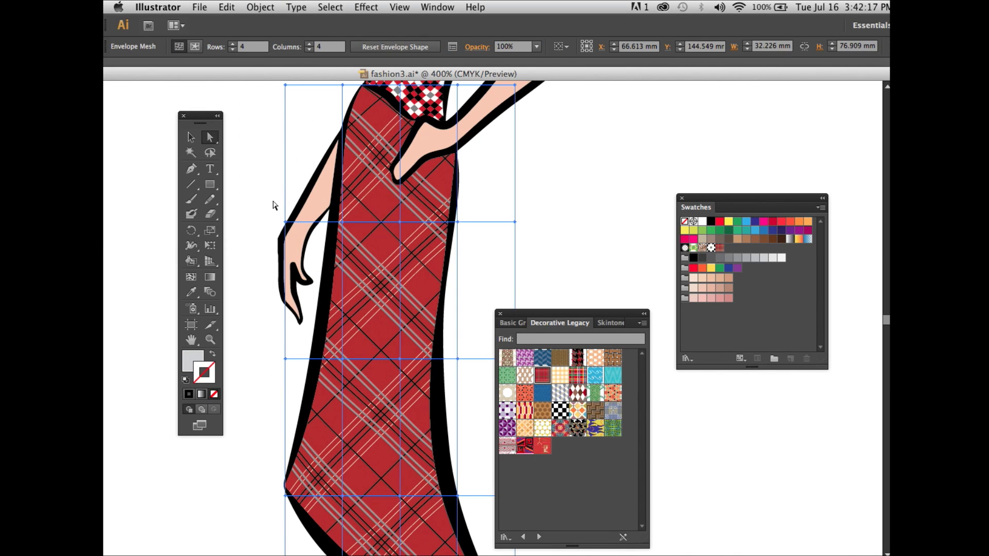
# Pull the skirt's inner mesh points slightly downward at the hip, thigh and lower rows to curve the plaid
pyautogui.moveTo(401, 224); pyautogui.dragTo(400, 234)
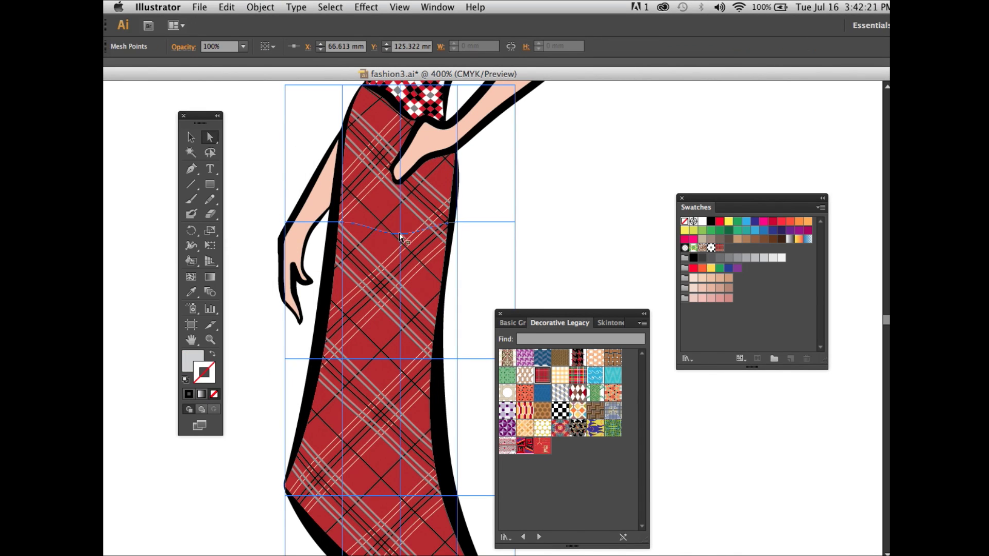
pyautogui.moveTo(400, 359); pyautogui.dragTo(362, 365)
pyautogui.moveTo(343, 359); pyautogui.dragTo(339, 363)
pyautogui.moveTo(400, 497); pyautogui.dragTo(359, 505)
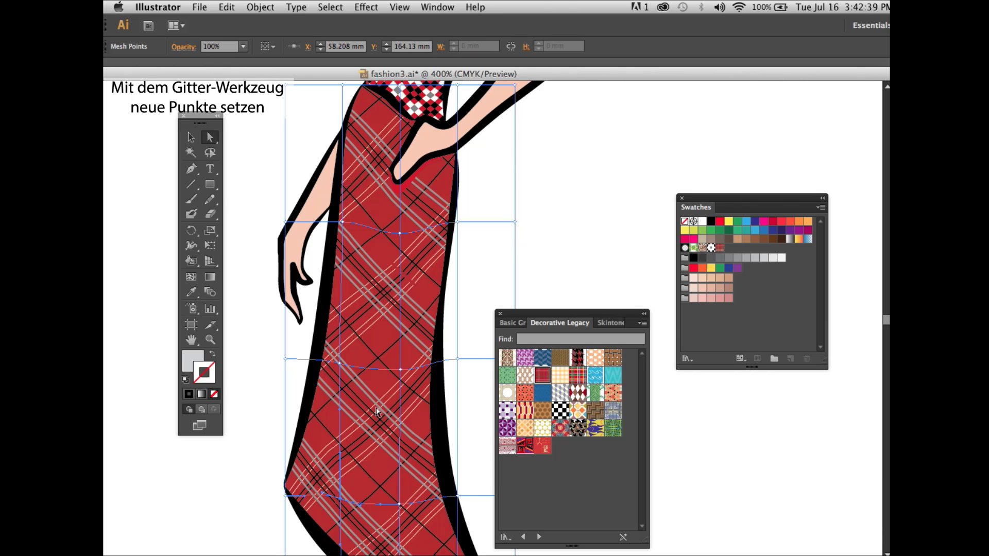
# Add a mesh point on the skirt just below the hand and move it slightly upward
pyautogui.click(197, 252)
pyautogui.click(400, 198)
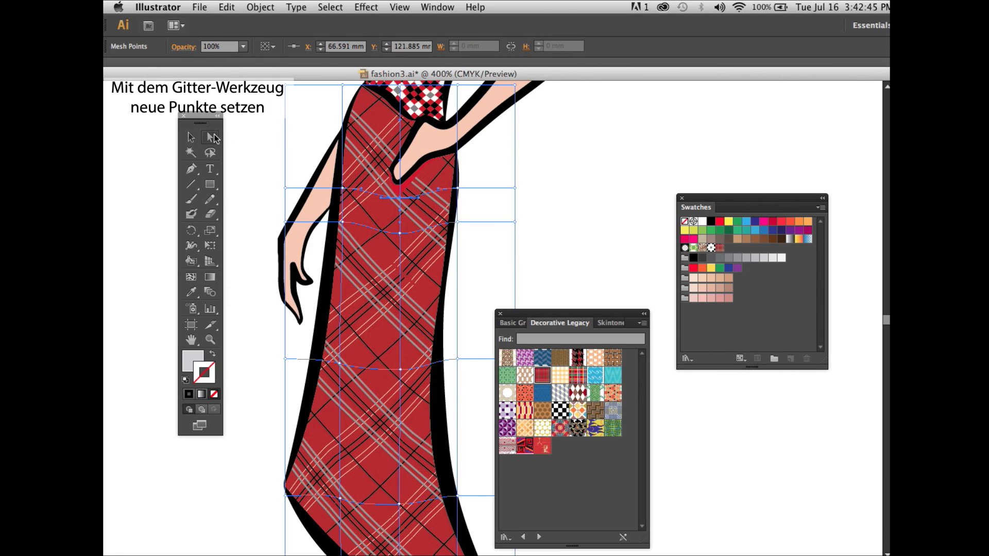
pyautogui.moveTo(400, 198); pyautogui.dragTo(398, 189)
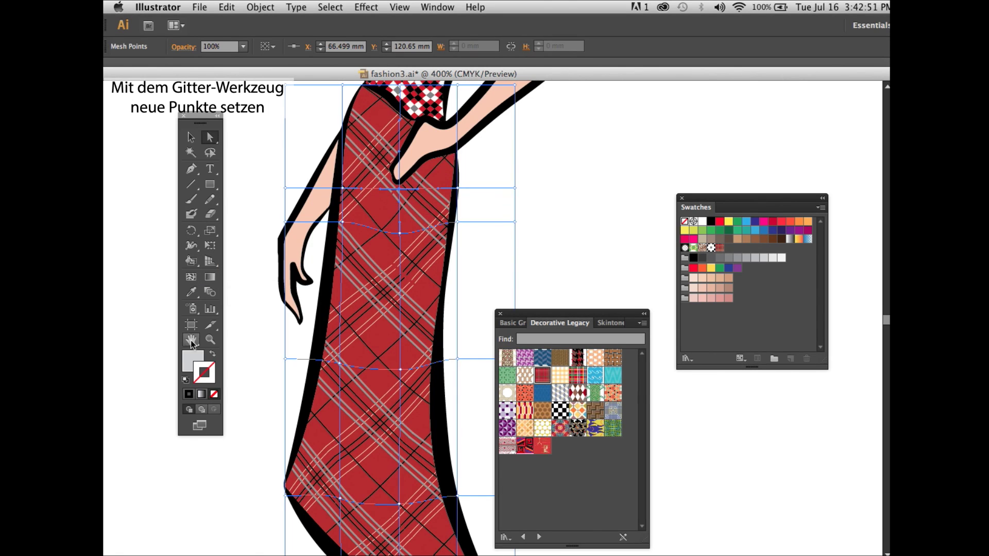
# Add a mesh point on the skirt's left side above the hem and pull the nearby mesh points slightly downward
pyautogui.click(191, 340)
pyautogui.moveTo(397, 380); pyautogui.dragTo(384, 218)
pyautogui.click(191, 277)
pyautogui.click(326, 286)
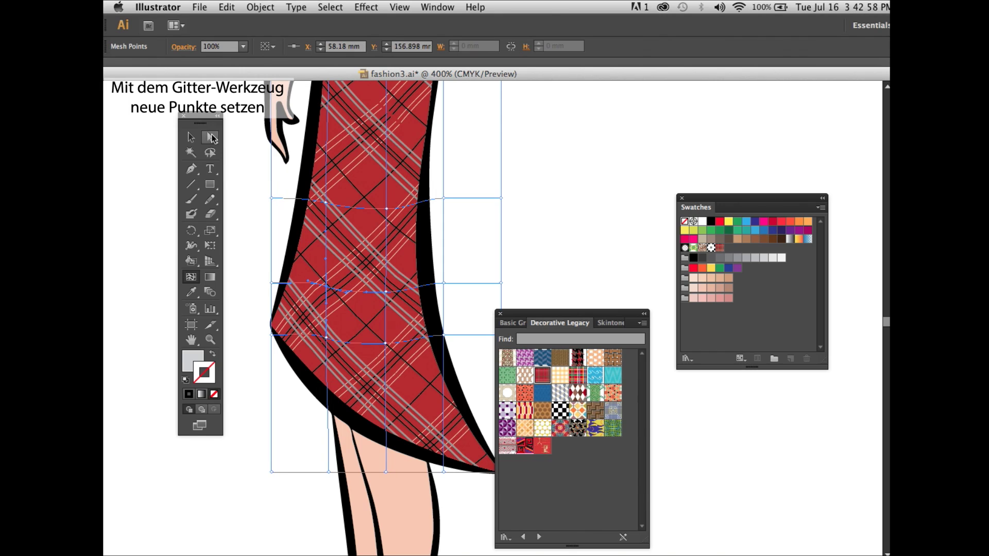
pyautogui.click(210, 137)
pyautogui.moveTo(327, 337); pyautogui.dragTo(327, 347)
pyautogui.moveTo(326, 285); pyautogui.dragTo(331, 302)
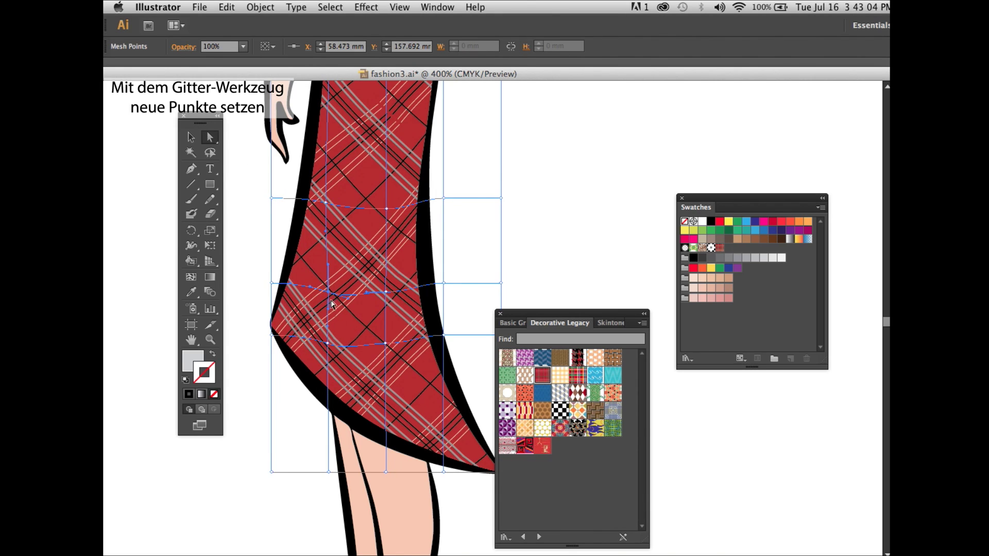
# Move the pattern library clear of the skirt's hem and deselect the skirt
pyautogui.moveTo(524, 313); pyautogui.dragTo(574, 328)
pyautogui.click(533, 283)
pyautogui.press('super+0')
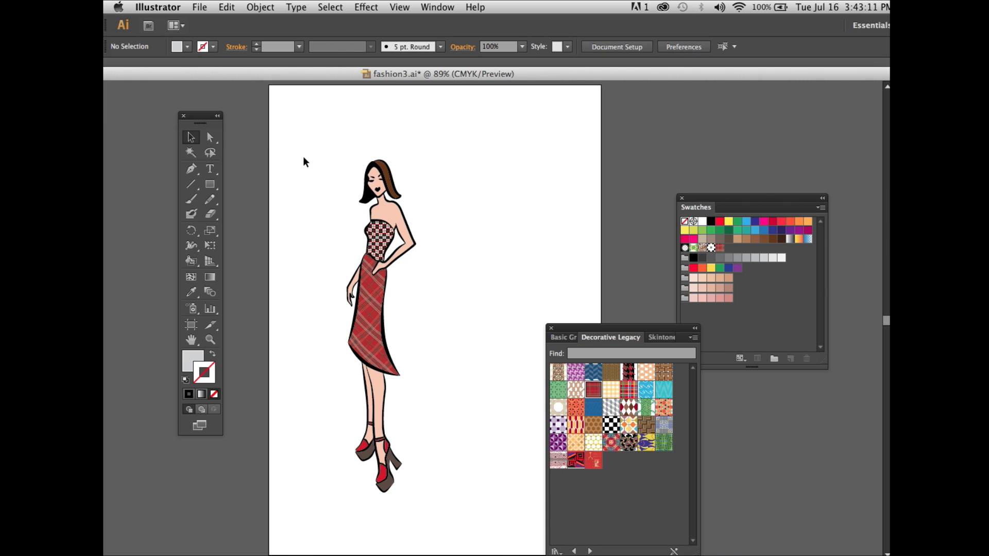
# Add a gradient mesh highlight in a light skin tone to the shoulder and raised arm
pyautogui.click(210, 340)
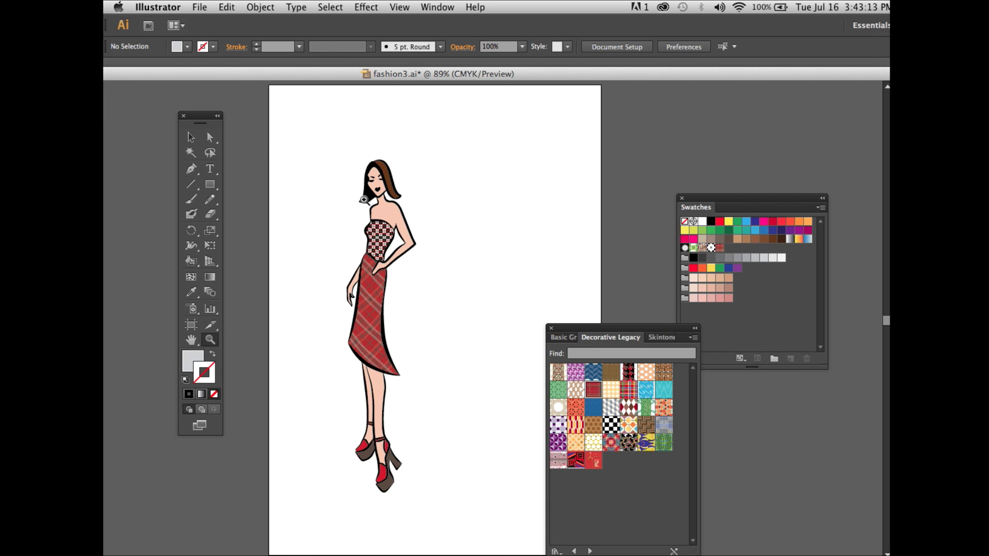
pyautogui.moveTo(348, 155); pyautogui.dragTo(428, 286)
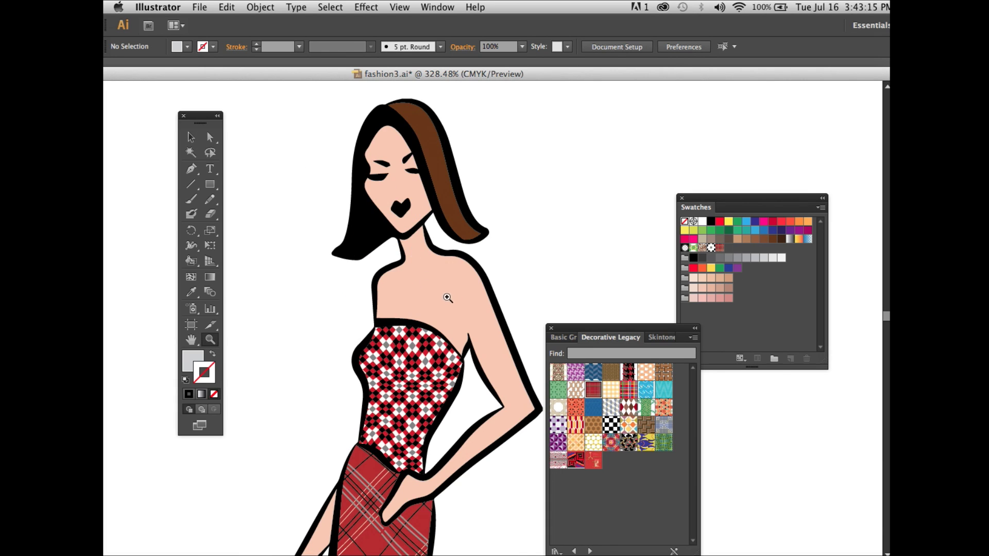
pyautogui.click(191, 277)
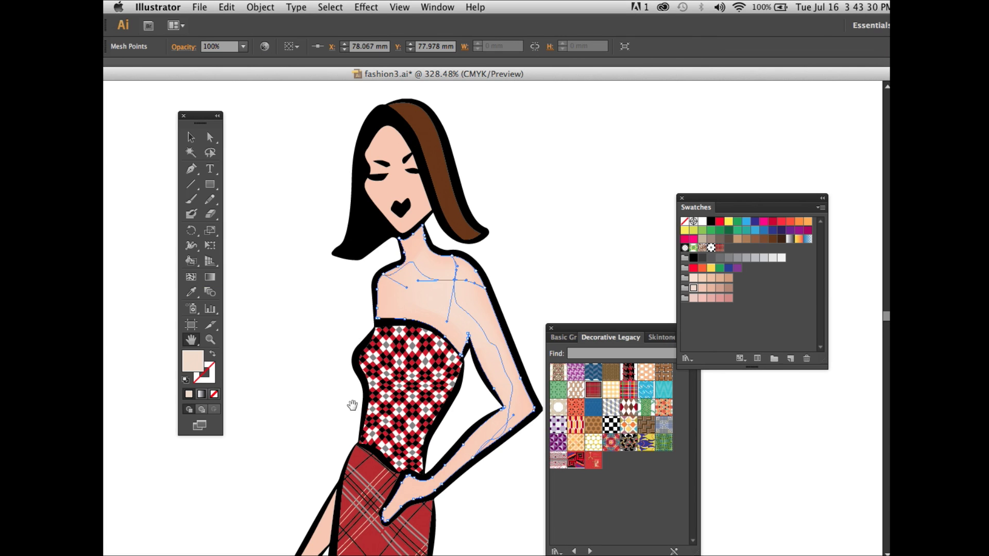
# Try to add a gradient mesh point to the lowered arm beside the skirt
pyautogui.scroll(-10, 336, 119)
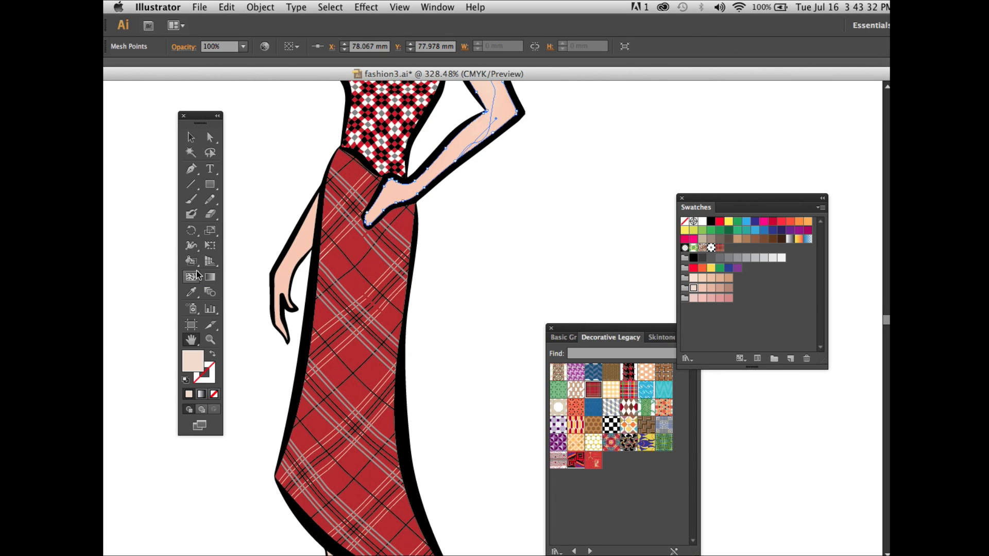
pyautogui.click(197, 274)
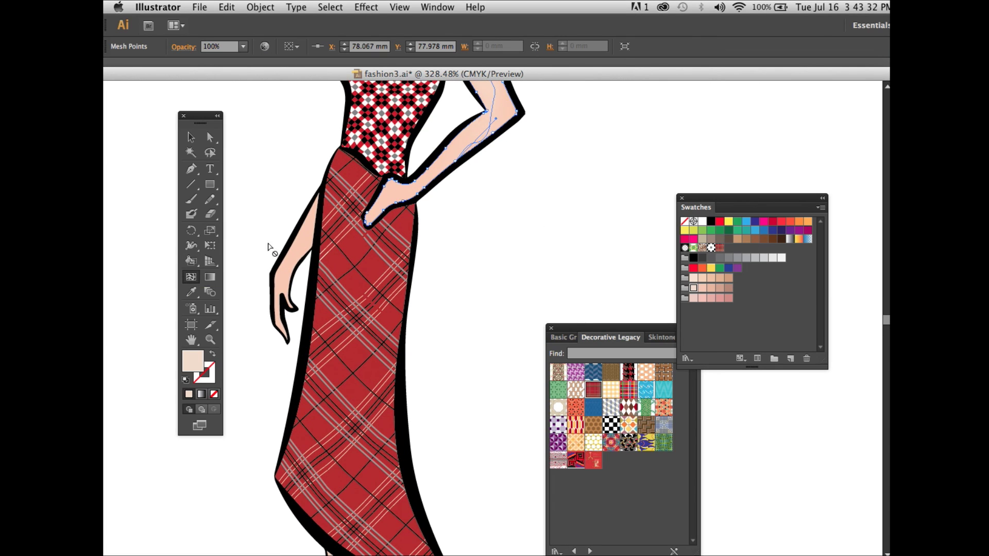
pyautogui.click(302, 240)
pyautogui.click(210, 137)
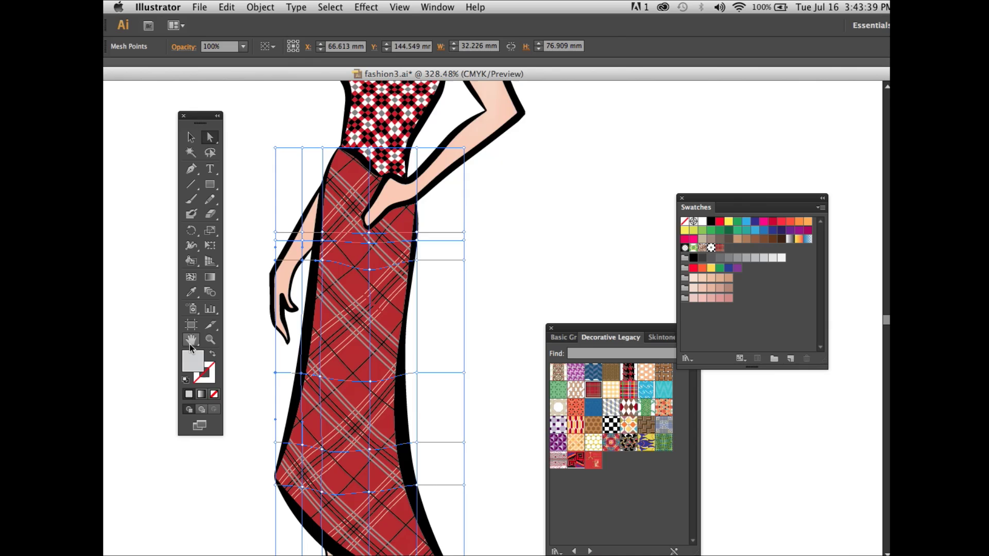
# Add gradient mesh highlights in a light skin tone to the front and rear legs
pyautogui.scroll(-8, 298, 260)
pyautogui.press('u')
pyautogui.click(363, 256)
pyautogui.click(694, 289)
pyautogui.click(327, 287)
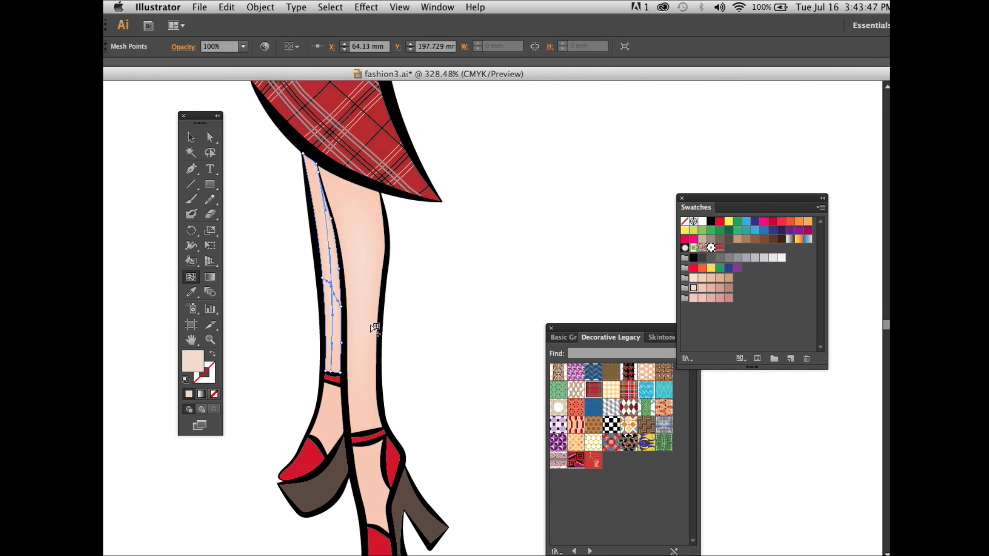
# Add gradient mesh points in a light peach skin tone to both feet
pyautogui.click(703, 278)
pyautogui.click(334, 410)
pyautogui.click(365, 481)
# Add brighter red gradient mesh highlights to both shoes' toe sections and the front shoe's red heel section
pyautogui.click(191, 340)
pyautogui.moveTo(329, 446); pyautogui.dragTo(347, 271)
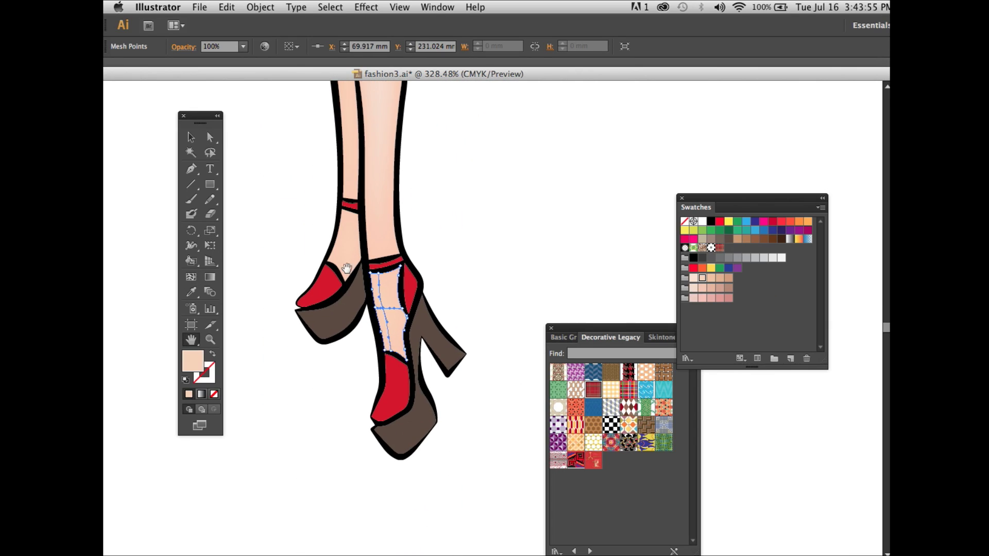
pyautogui.click(191, 276)
pyautogui.click(392, 381)
pyautogui.click(781, 222)
pyautogui.click(323, 282)
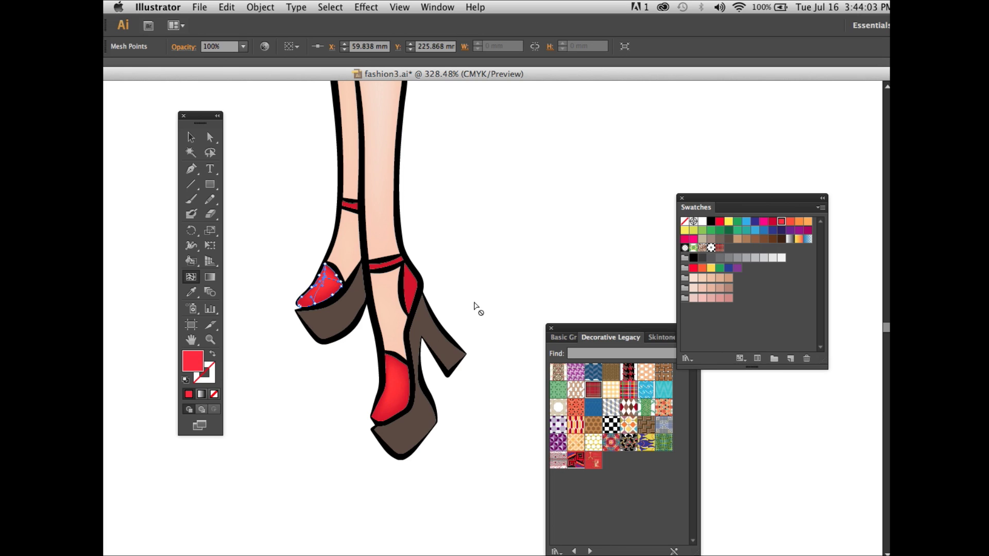
pyautogui.click(407, 279)
pyautogui.click(702, 258)
pyautogui.click(422, 325)
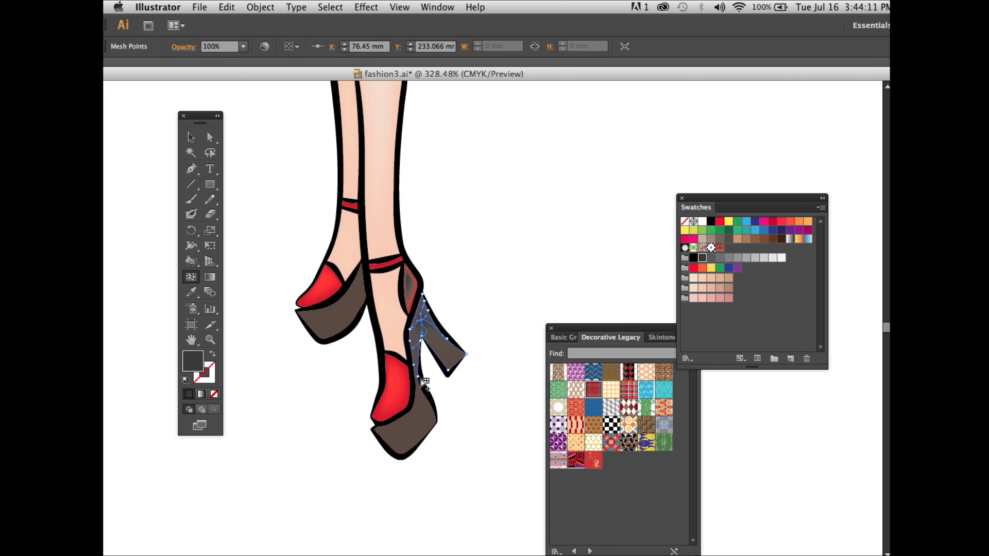
pyautogui.press('super+z')
pyautogui.press('super+z')
# Select the whole figure and place a duplicate beside it on the right half of the artboard
pyautogui.click(191, 137)
pyautogui.click(258, 136)
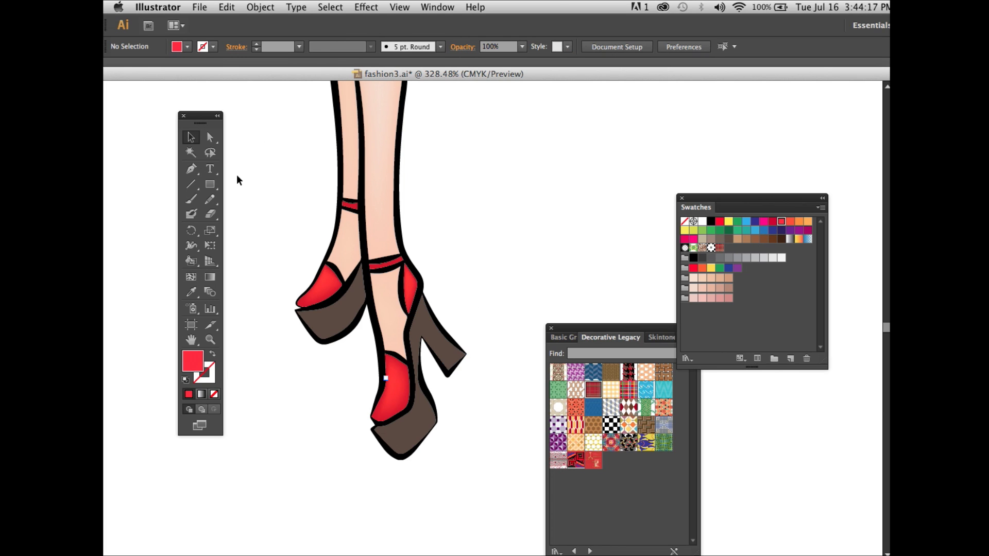
pyautogui.press('super+0')
pyautogui.moveTo(322, 150); pyautogui.dragTo(420, 524)
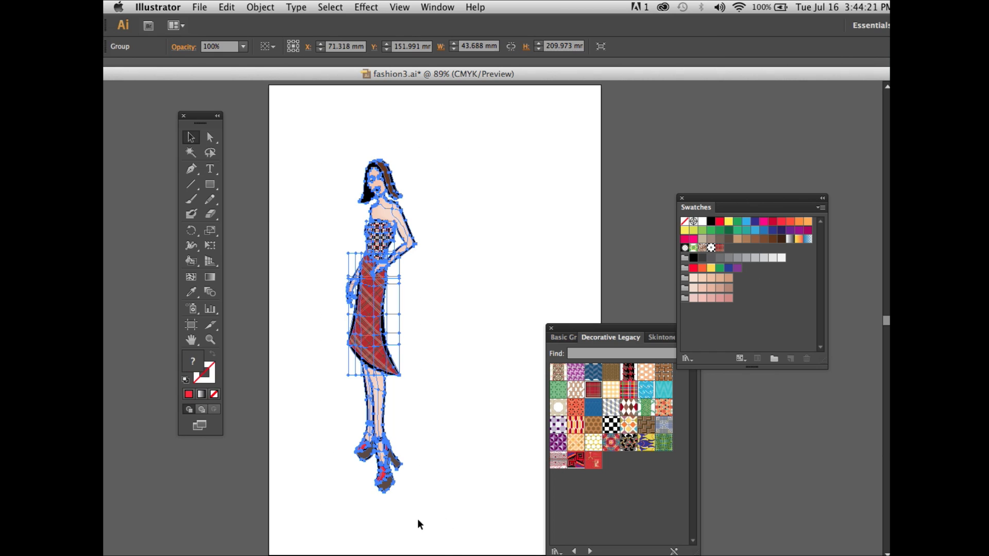
pyautogui.moveTo(371, 298); pyautogui.dragTo(485, 299)
# Delete the plaid skirt pattern and the checkered top pattern from the duplicate figure
pyautogui.click(210, 137)
pyautogui.click(287, 157)
pyautogui.doubleClick(485, 301)
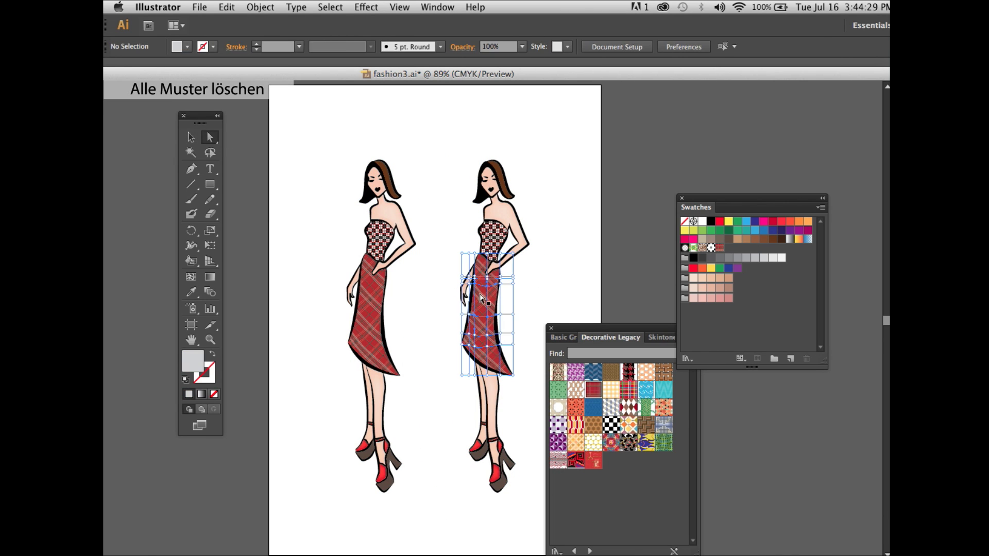
pyautogui.press('Delete')
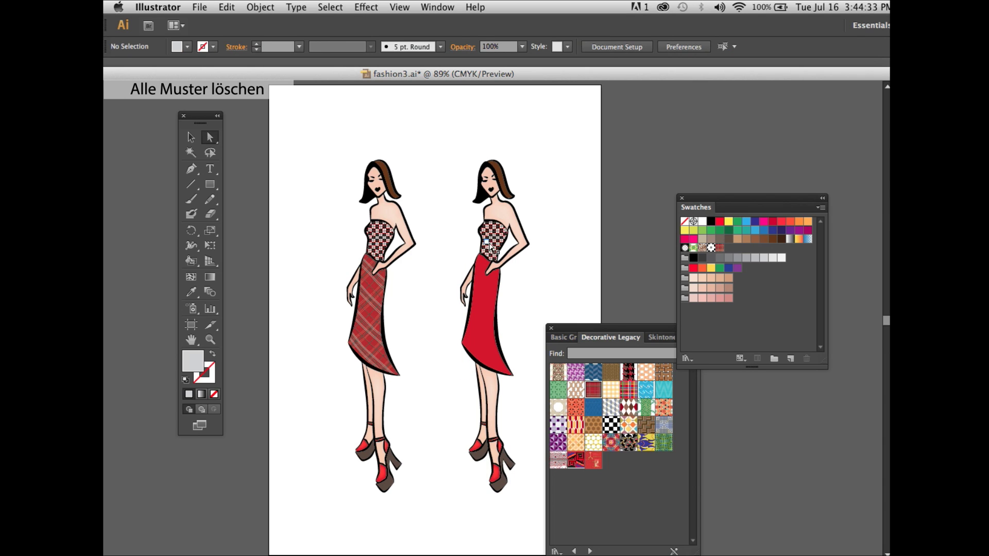
pyautogui.click(495, 249)
pyautogui.press('Delete')
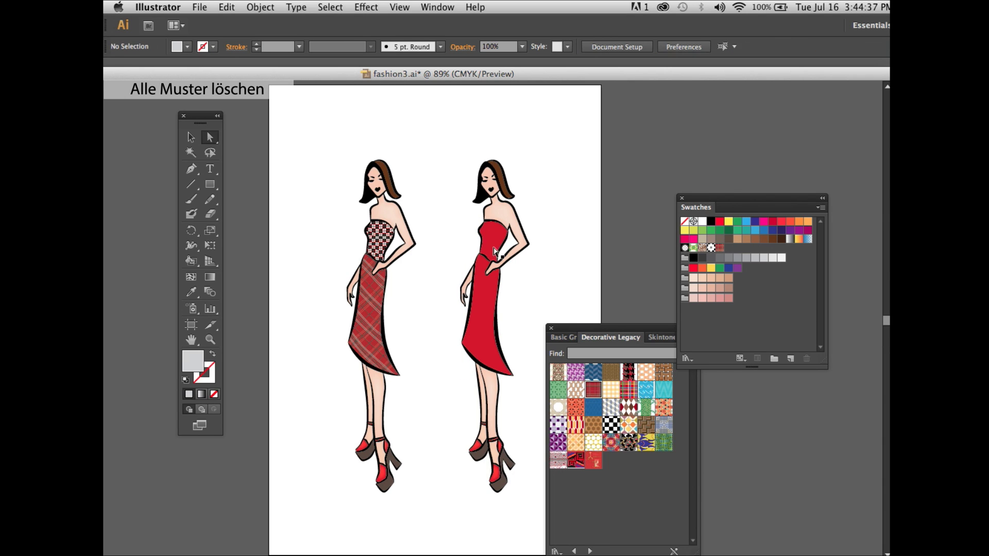
pyautogui.click(491, 240)
# Select the whole duplicate figure and fill it with solid black as a silhouette
pyautogui.click(322, 150)
pyautogui.press('v')
pyautogui.moveTo(437, 145); pyautogui.dragTo(547, 518)
pyautogui.click(711, 221)
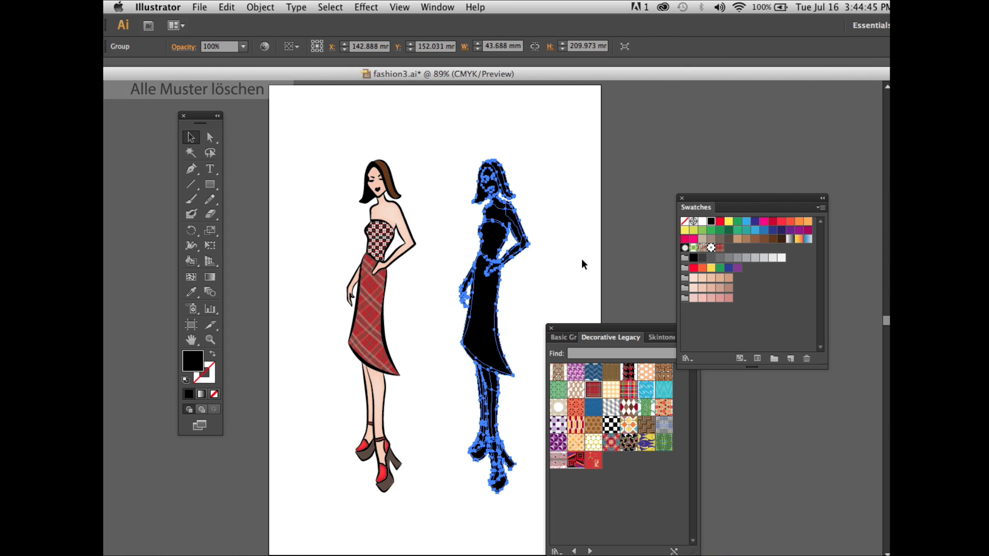
# Apply a Multiply drop shadow to the silhouette with 75% opacity, 2.47 mm X and Y offsets and 1.76 mm blur
pyautogui.click(371, 6)
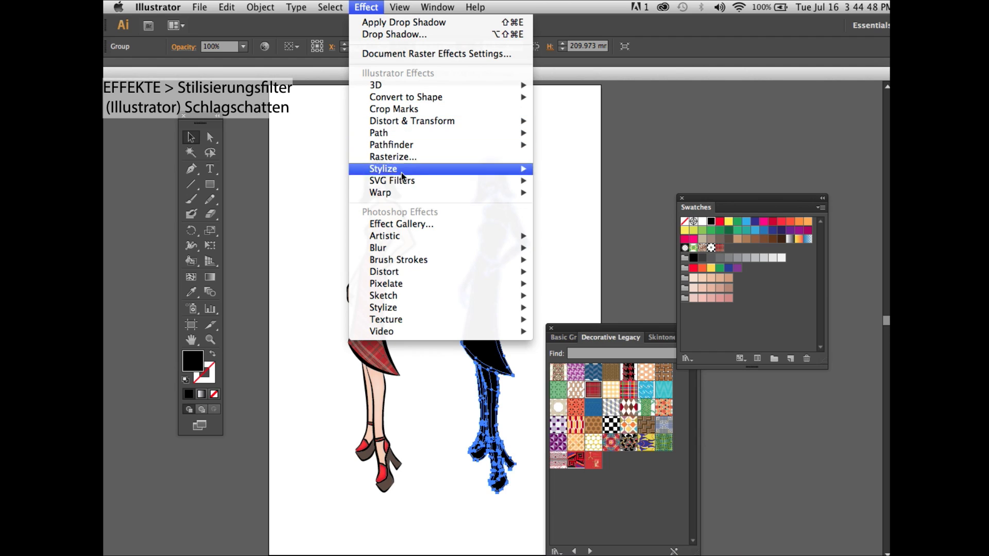
pyautogui.moveTo(405, 171)
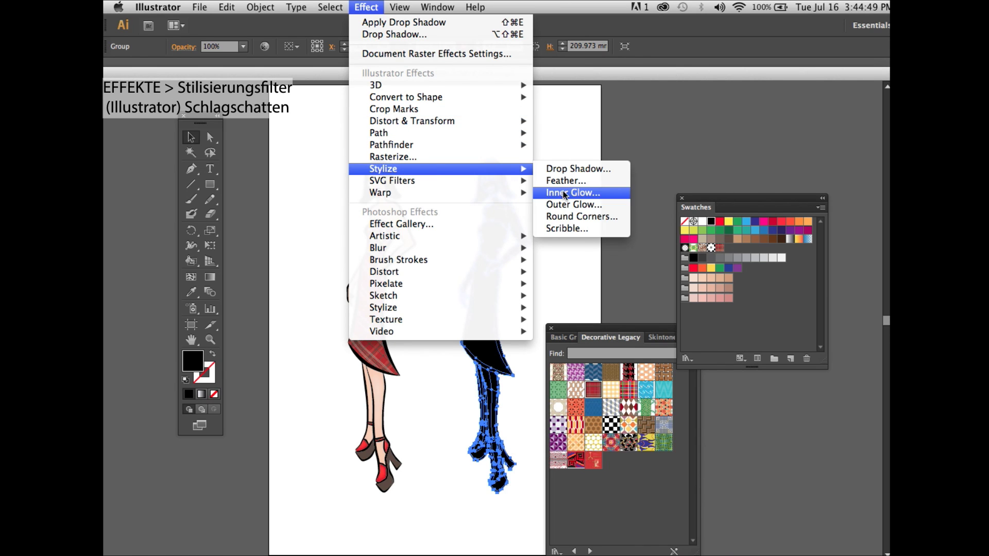
pyautogui.click(601, 170)
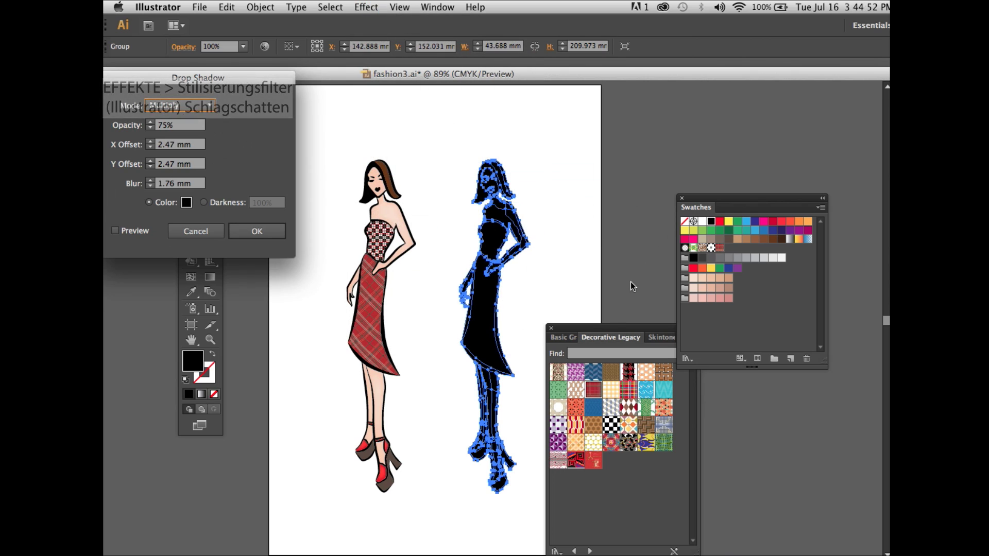
pyautogui.click(257, 230)
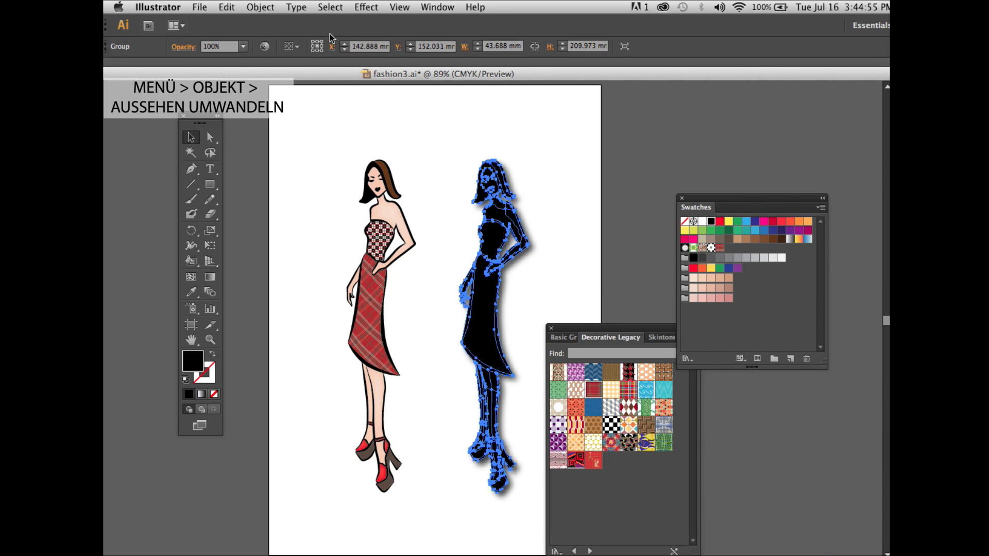
# Expand the silhouette's appearance and delete the black silhouette, keeping only its separated blurred shadow
pyautogui.click(264, 9)
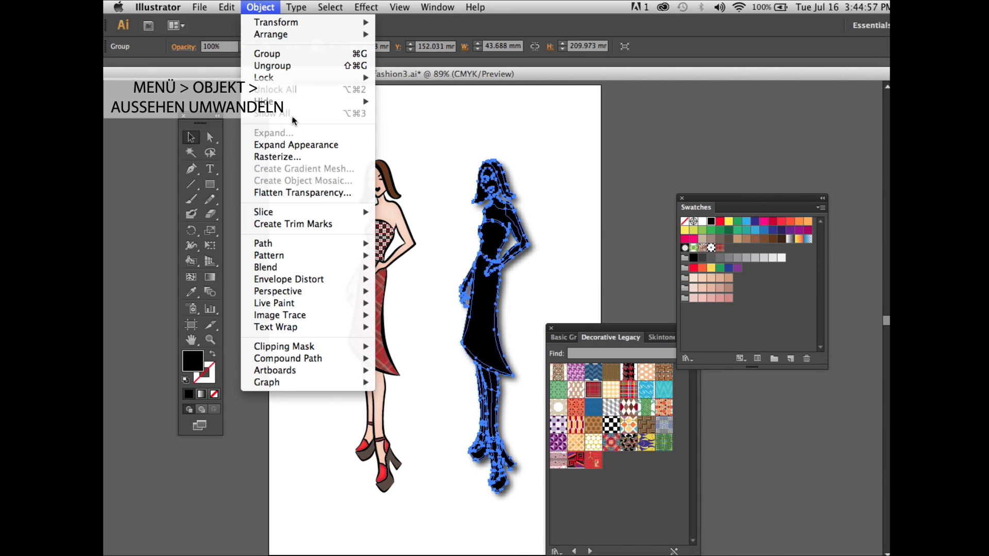
pyautogui.click(298, 148)
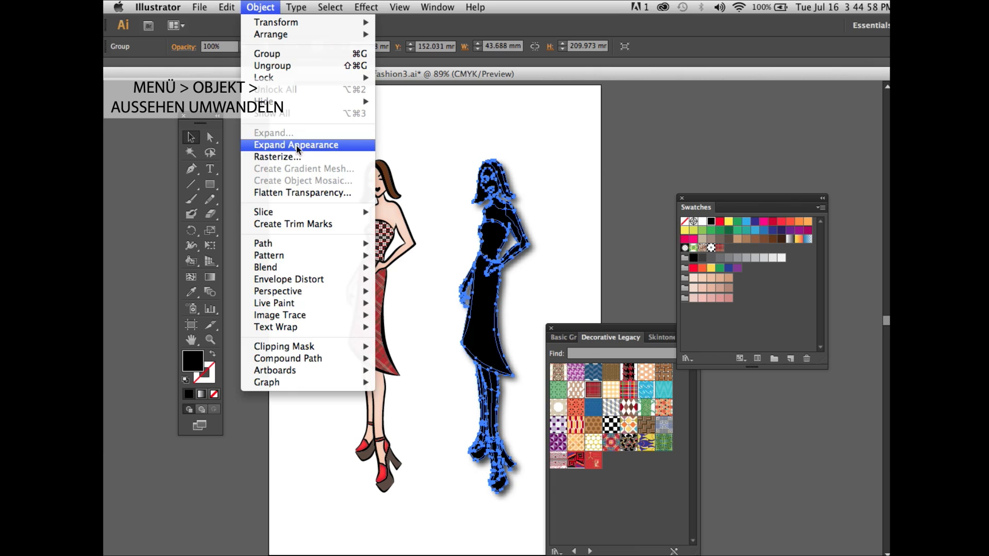
pyautogui.click(238, 142)
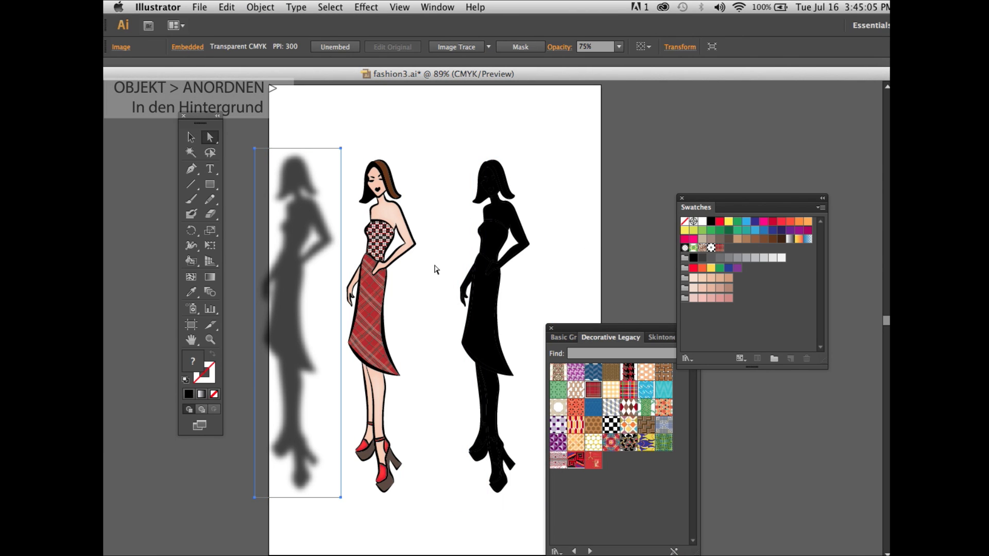
pyautogui.moveTo(441, 148); pyautogui.dragTo(628, 543)
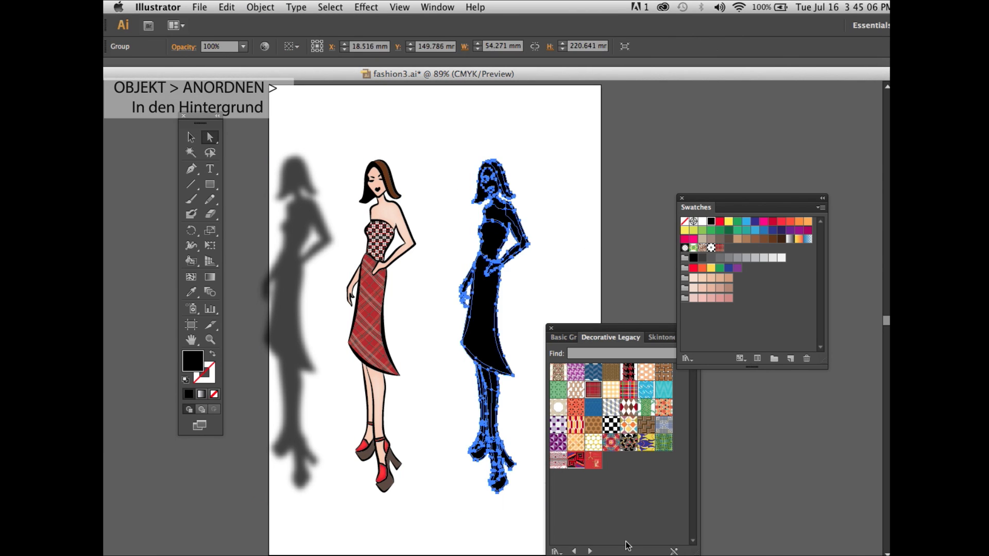
pyautogui.press('Delete')
# Move the blurred shadow to the right side of the coloured figure and send it to the back
pyautogui.moveTo(289, 299); pyautogui.dragTo(424, 300)
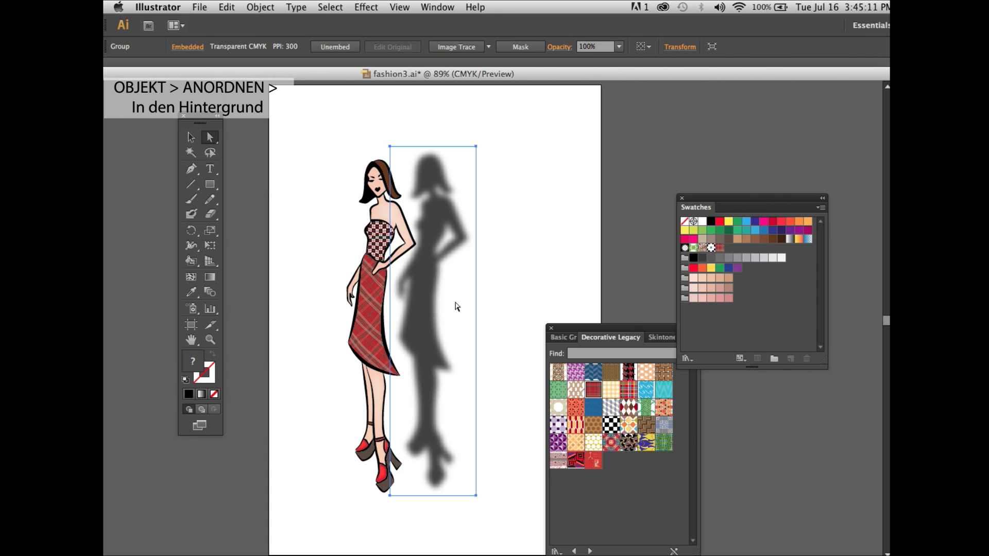
pyautogui.click(265, 7)
pyautogui.moveTo(281, 36)
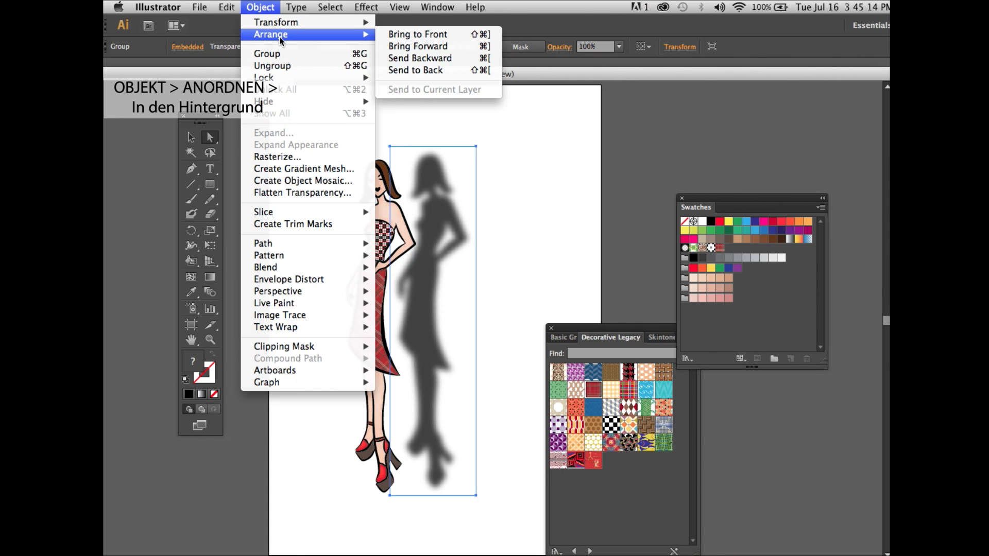
pyautogui.click(418, 71)
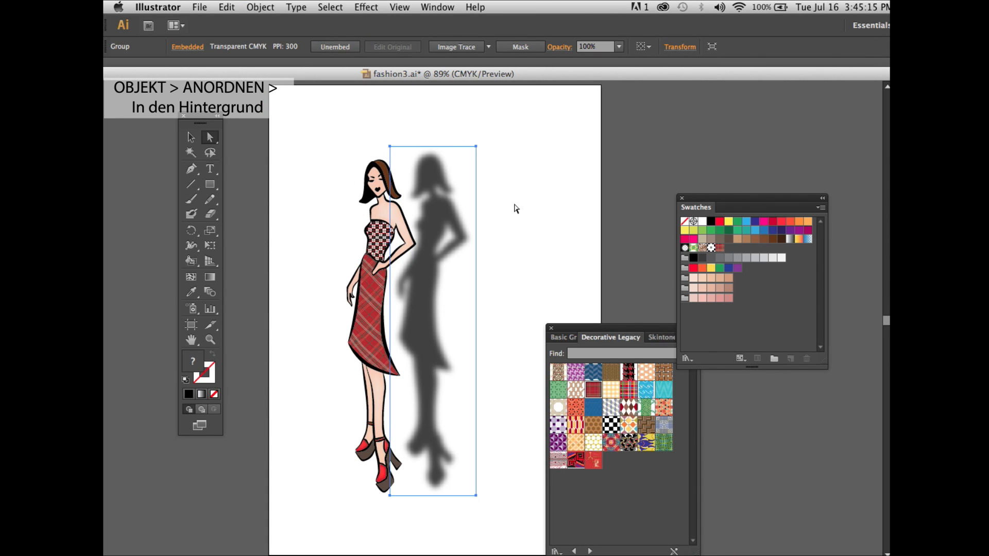
# Rotate the shadow slightly clockwise, scale it down a little and place it directly behind the figure
pyautogui.click(191, 231)
pyautogui.moveTo(443, 146); pyautogui.dragTo(491, 164)
pyautogui.click(211, 231)
pyautogui.press('v')
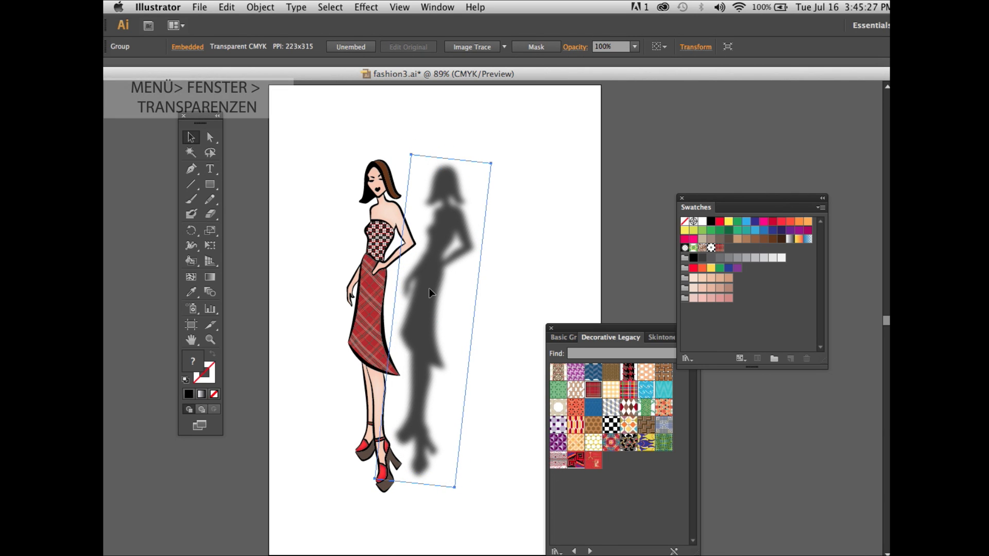
pyautogui.moveTo(433, 306); pyautogui.dragTo(411, 315)
# Set the shadow's blending mode to Screen and its opacity to 50%
pyautogui.click(437, 7)
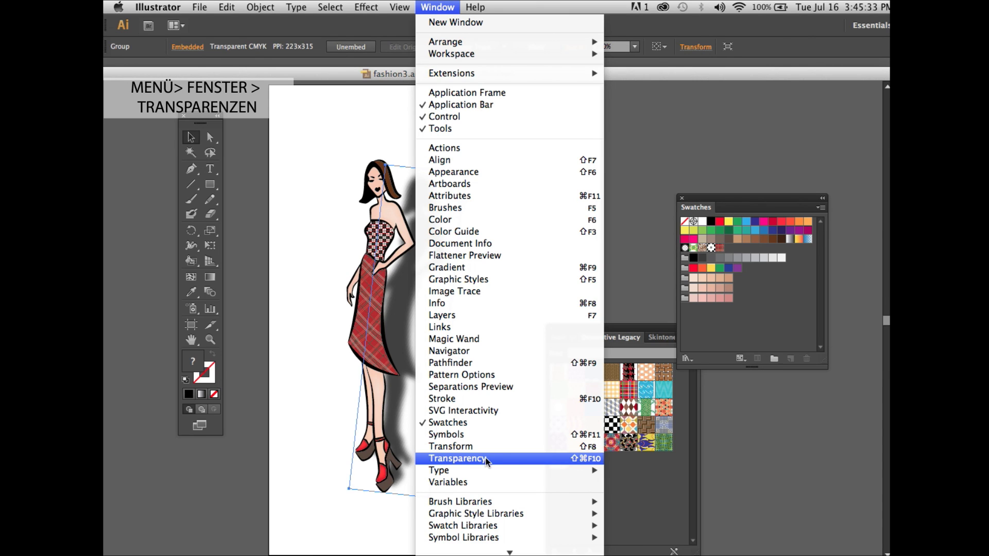
pyautogui.click(457, 458)
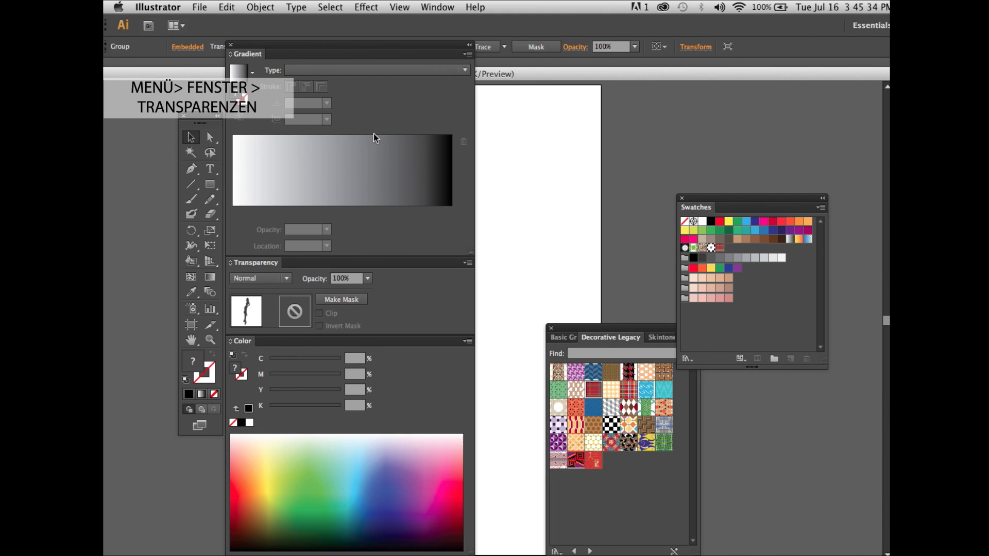
pyautogui.click(260, 278)
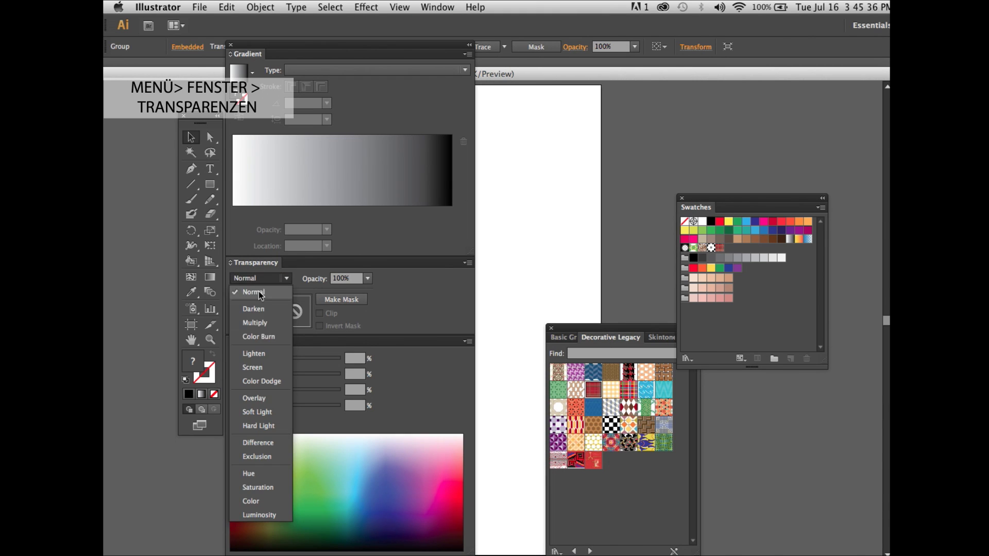
pyautogui.click(252, 367)
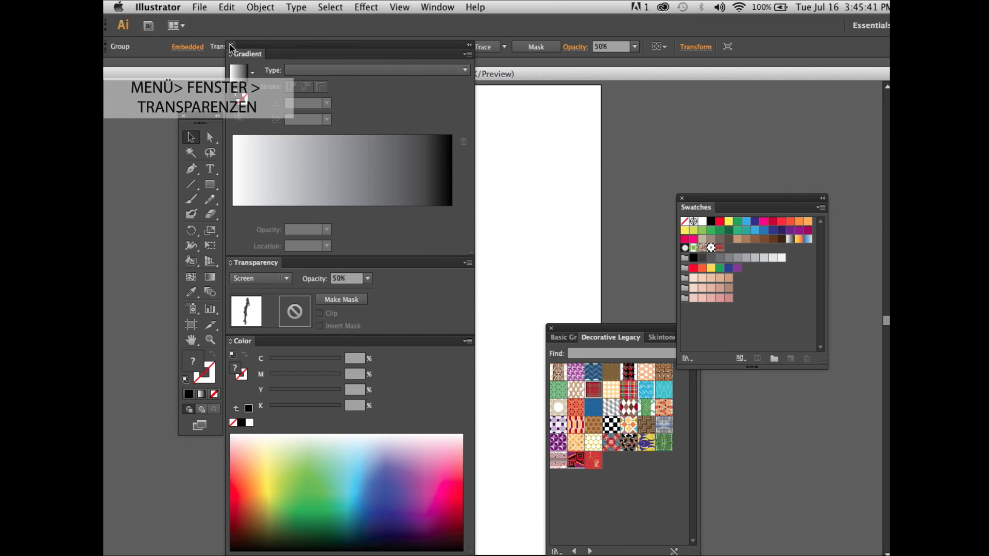